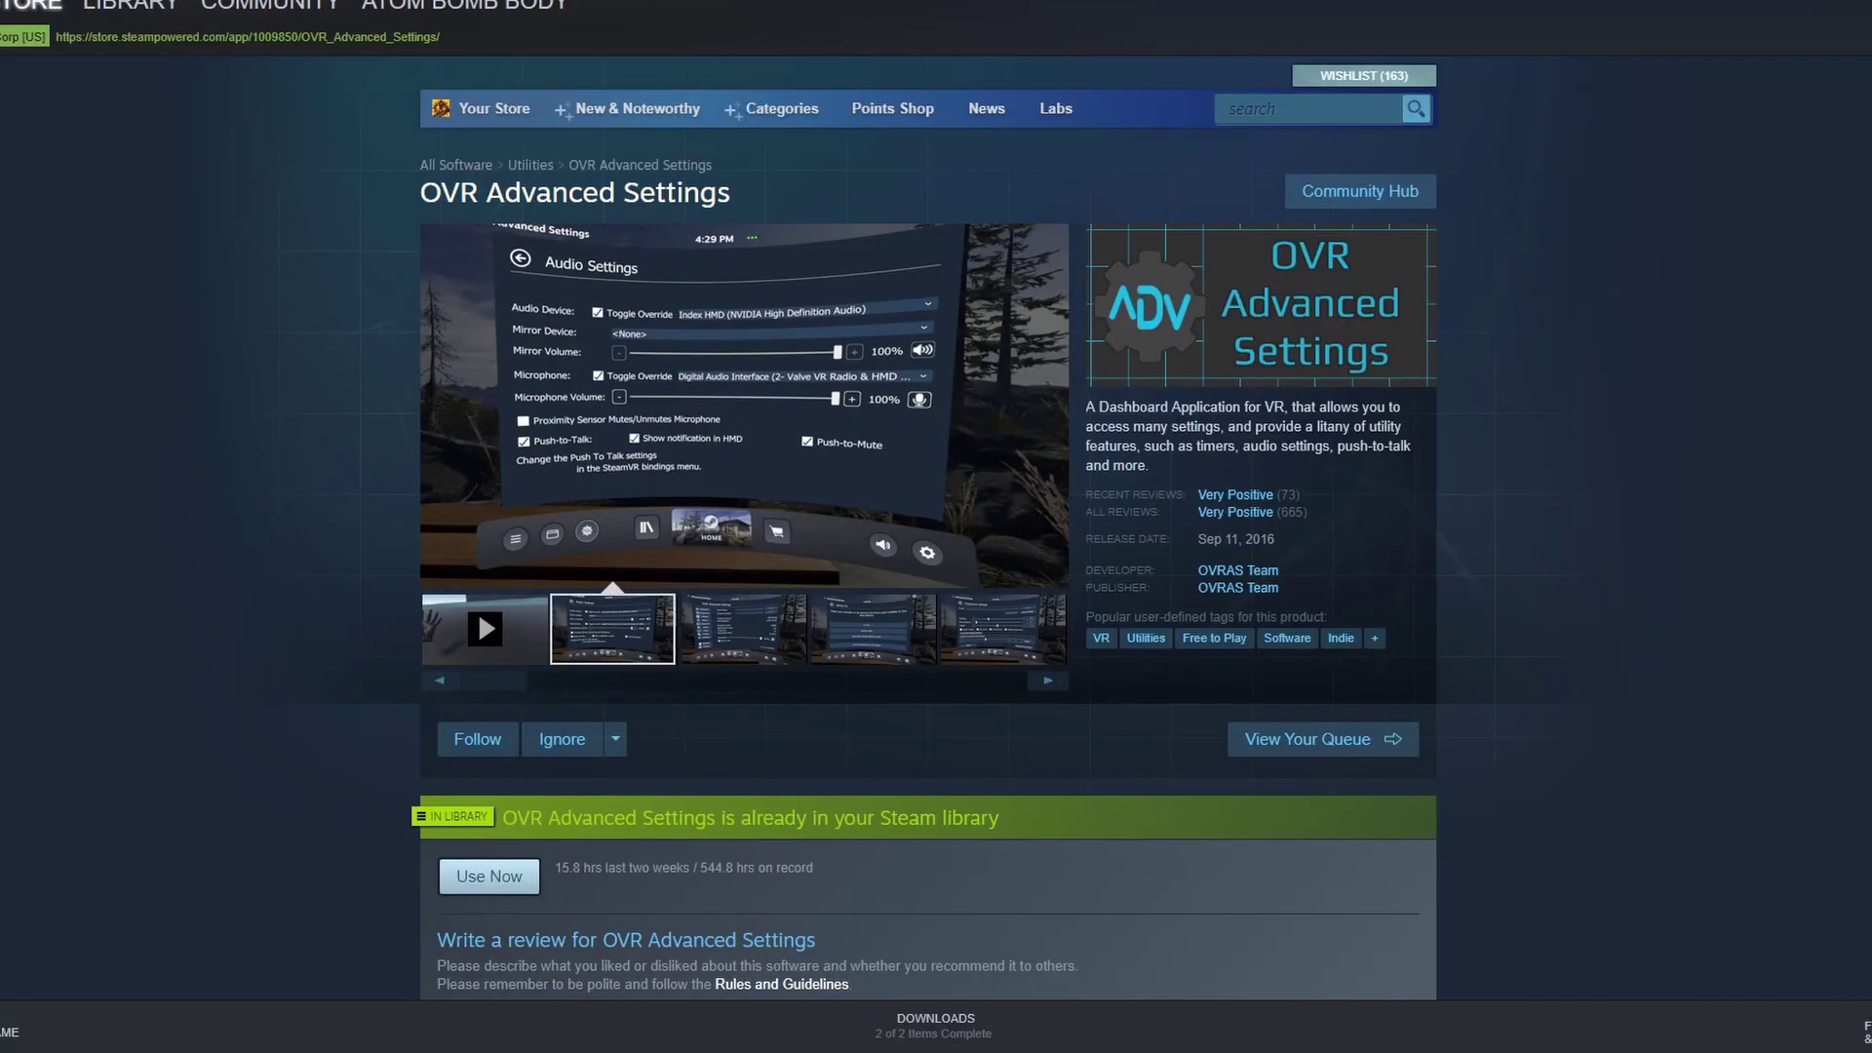
Open Discord's Voice & Video settings and keep Digital Audio Interface (Valve) as the input device.
{"action": "scroll", "coordinate": [927, 527], "scroll_direction": "down", "scroll_amount": 10}
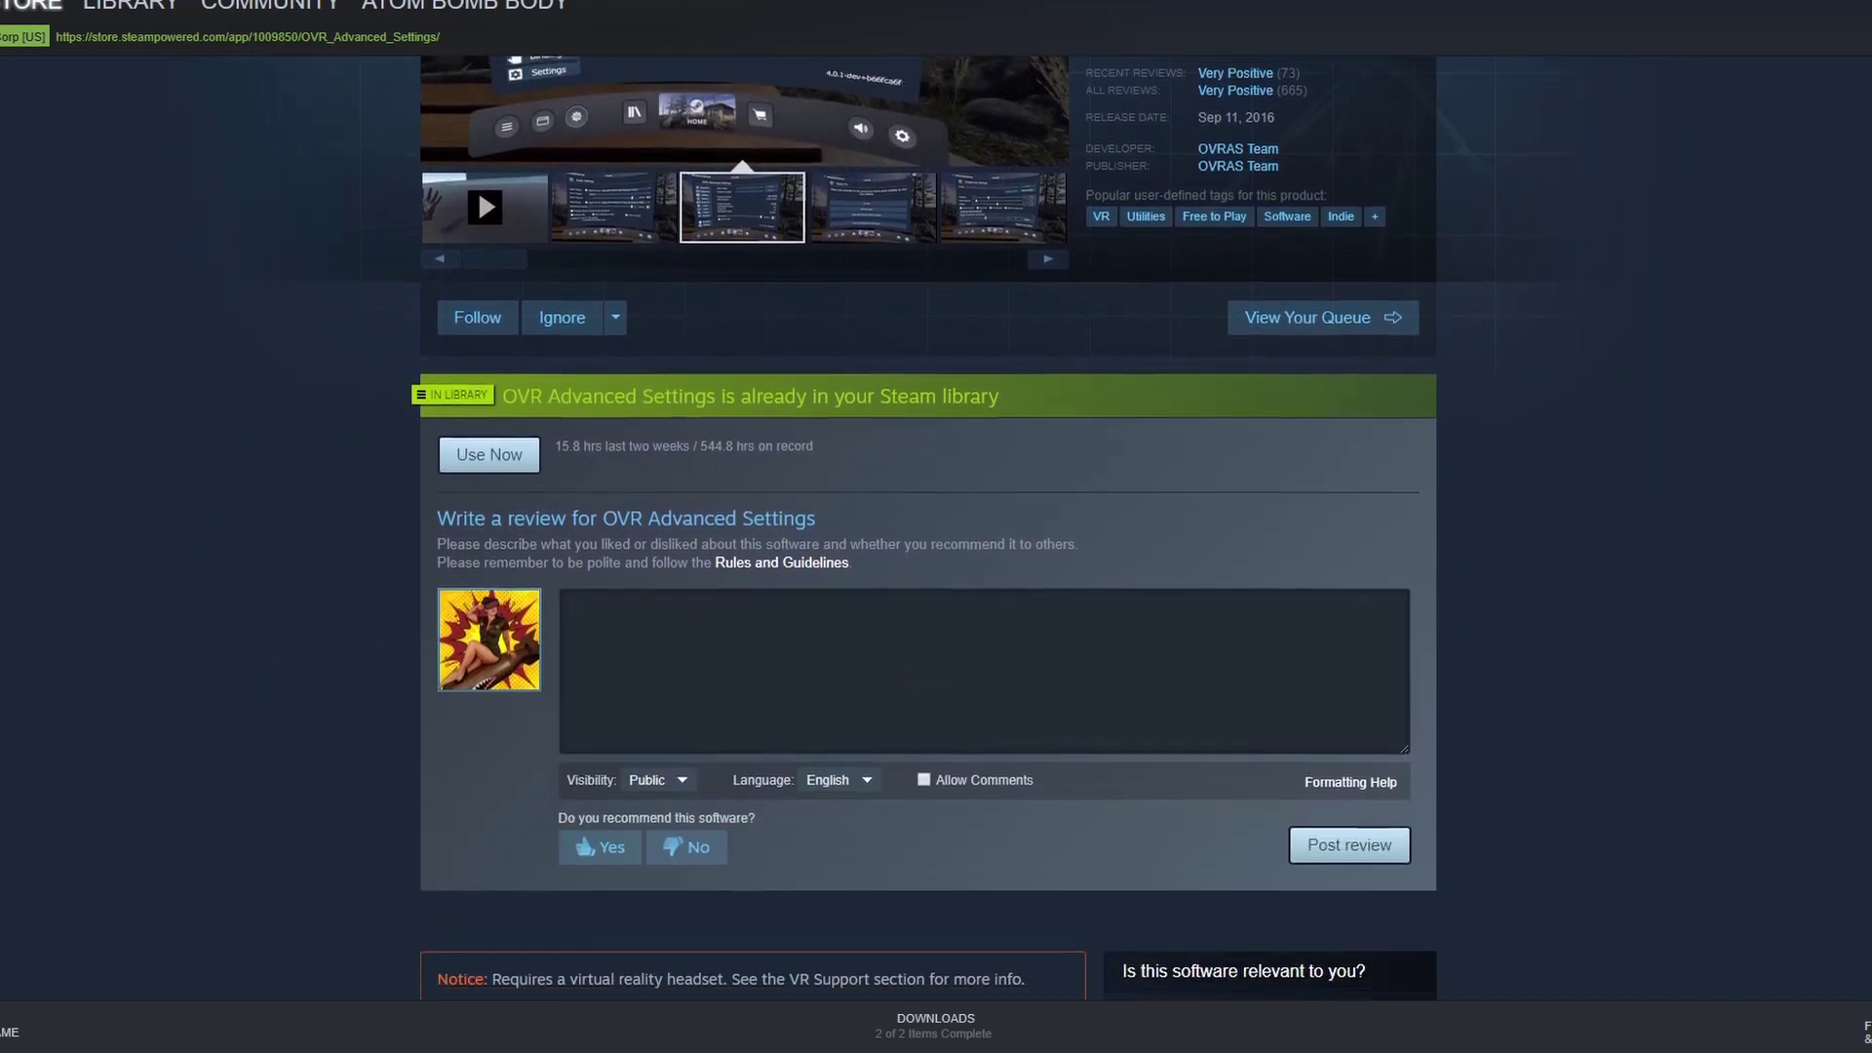
{"action": "scroll", "coordinate": [926, 526], "scroll_direction": "down", "scroll_amount": 3}
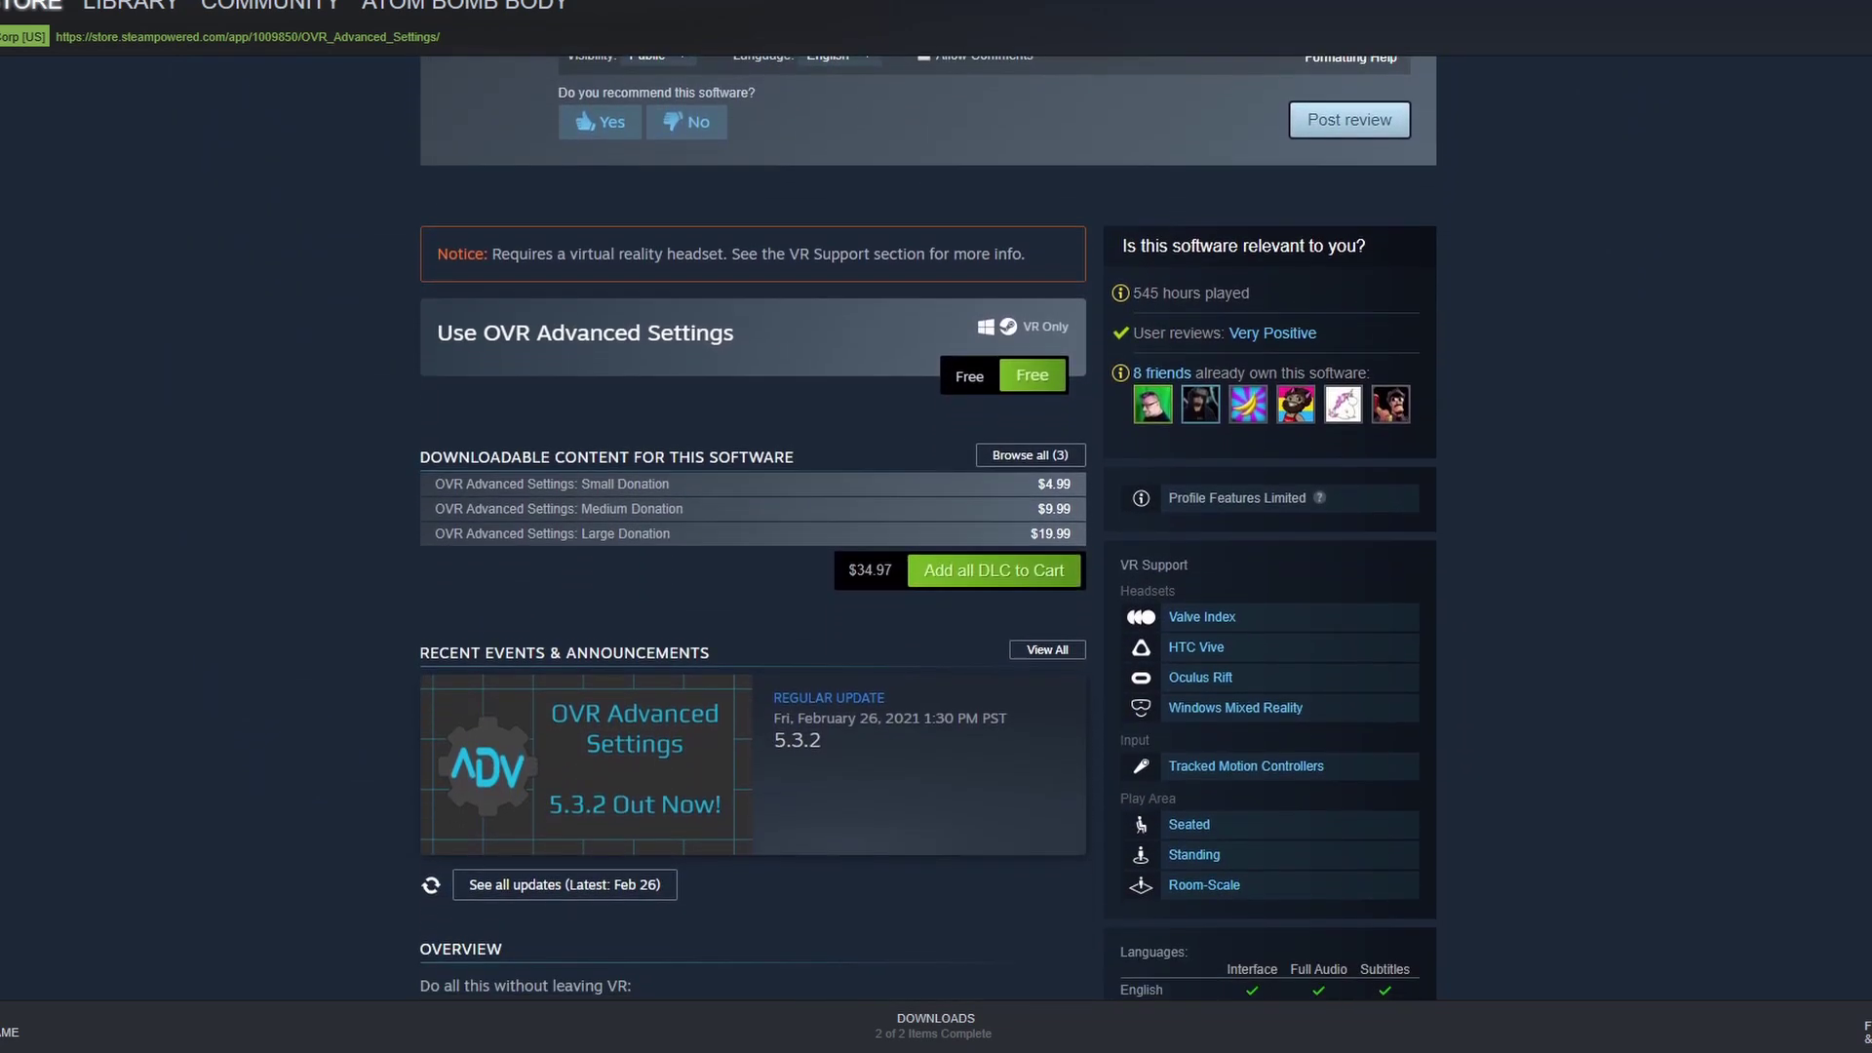
{"action": "scroll", "coordinate": [927, 526], "scroll_direction": "down", "scroll_amount": 5}
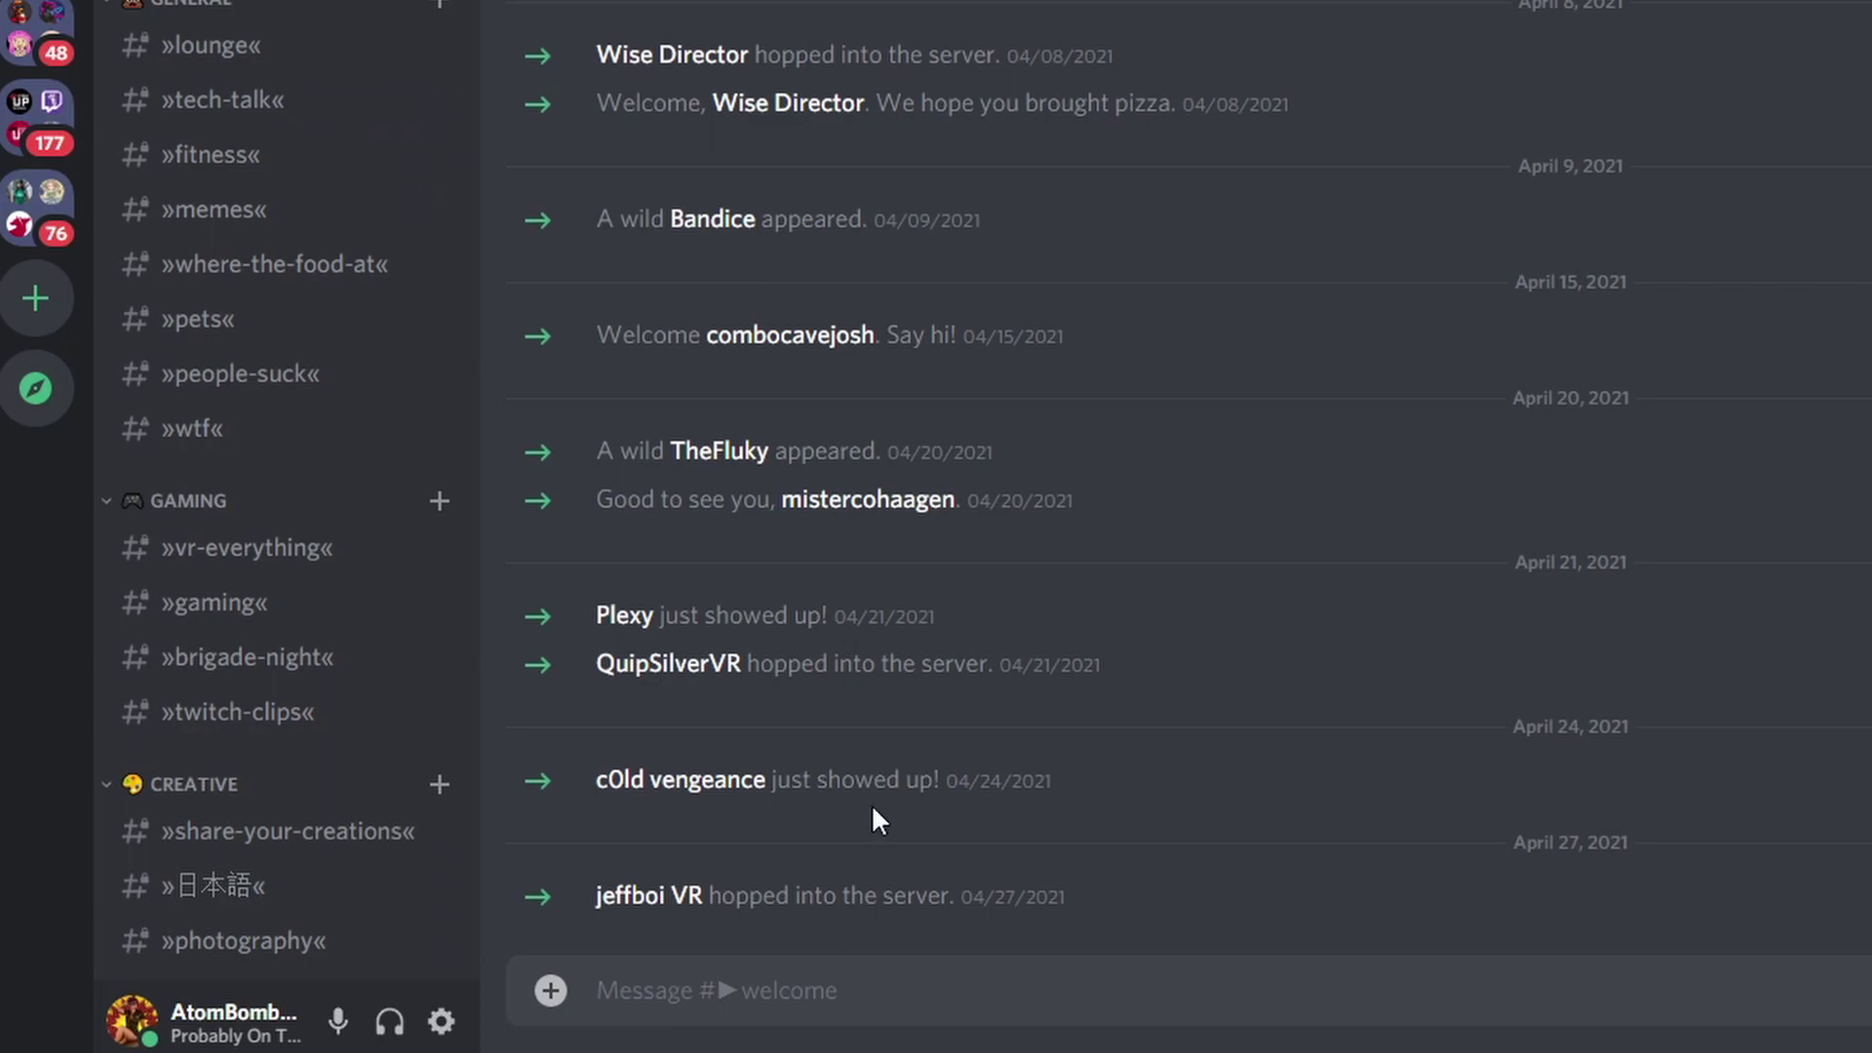
{"action": "left_click", "coordinate": [442, 1021]}
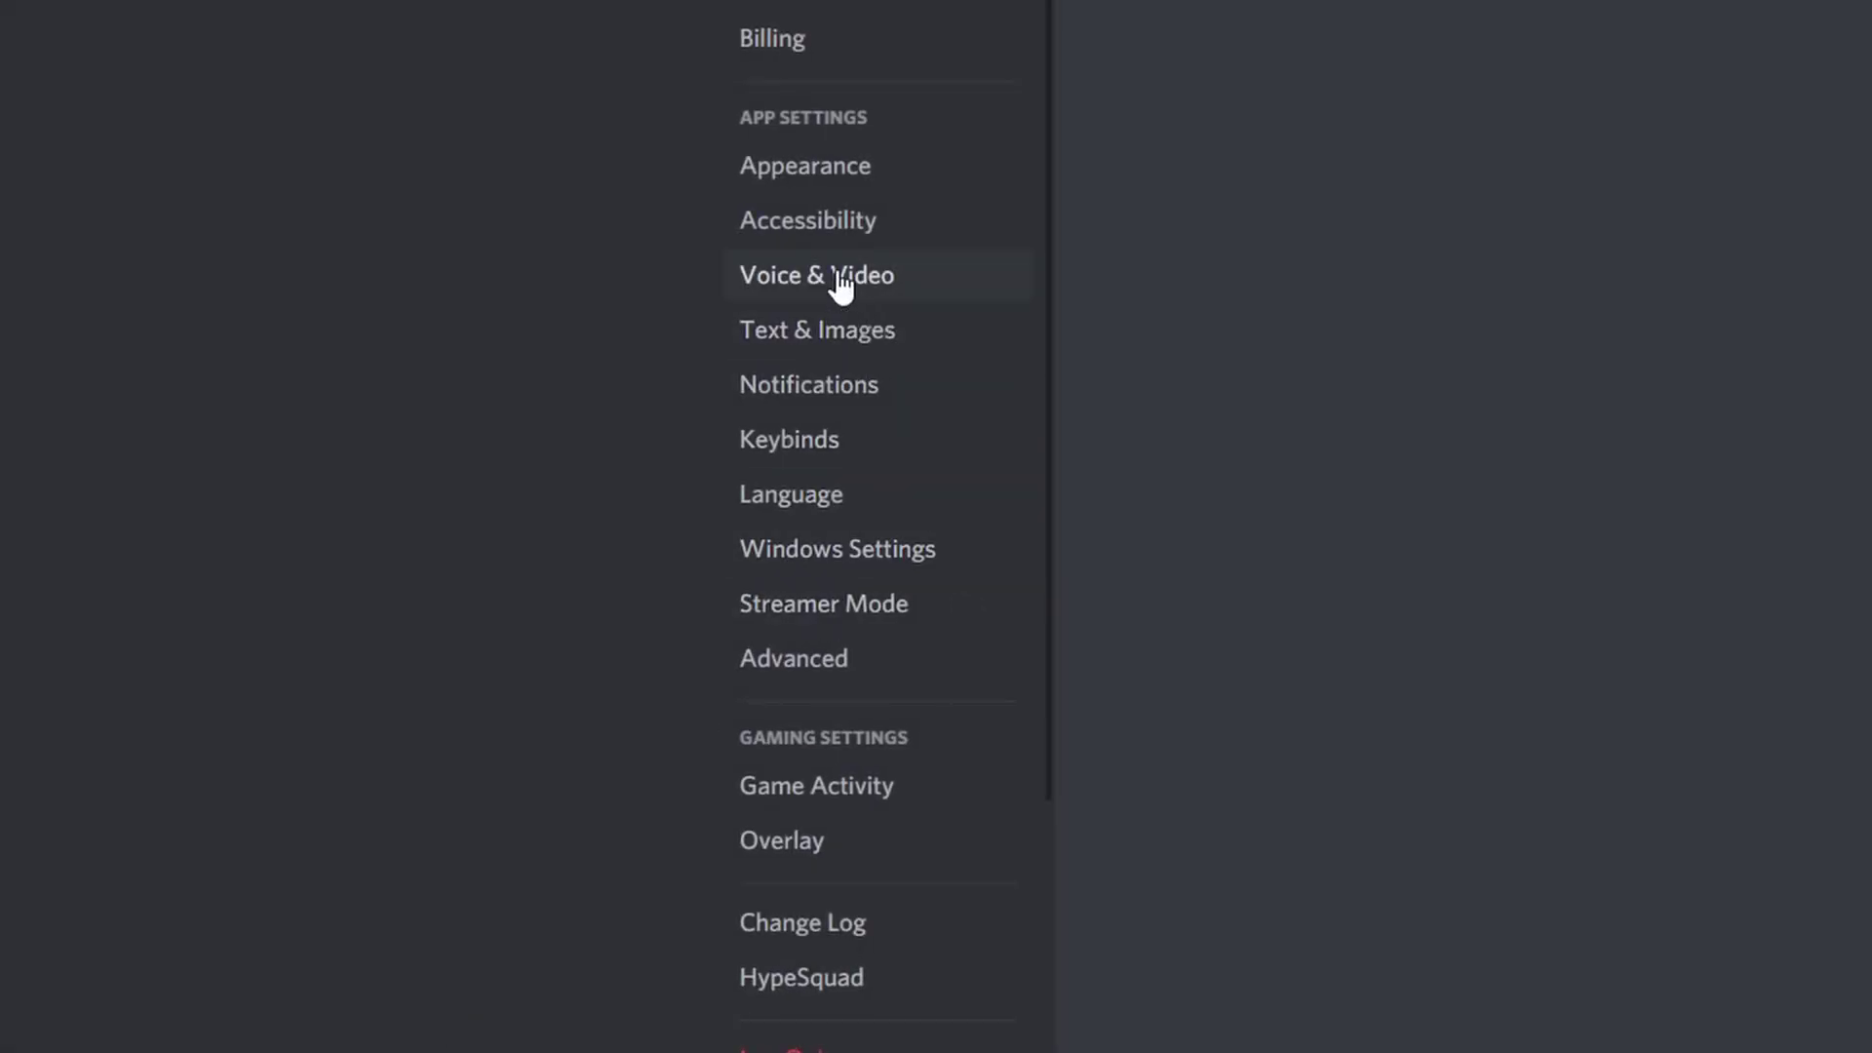
{"action": "left_click", "coordinate": [824, 277]}
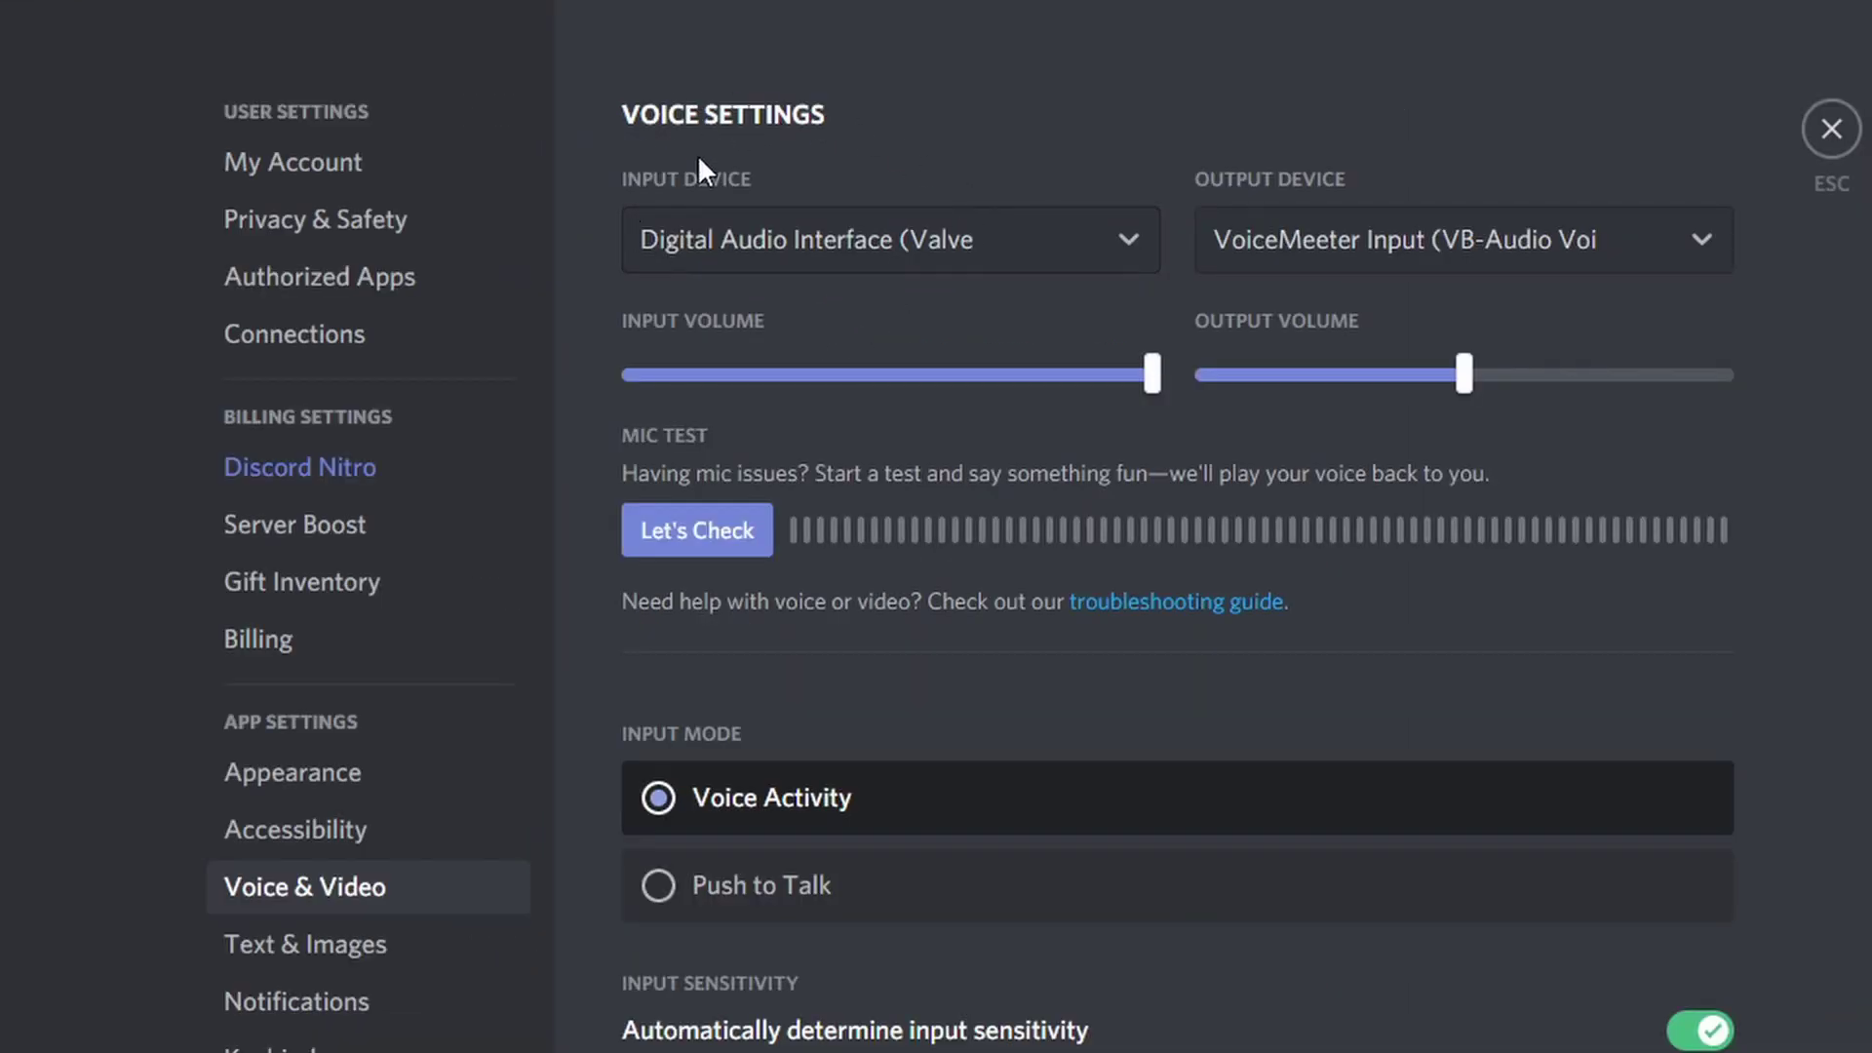
{"action": "left_click", "coordinate": [894, 240]}
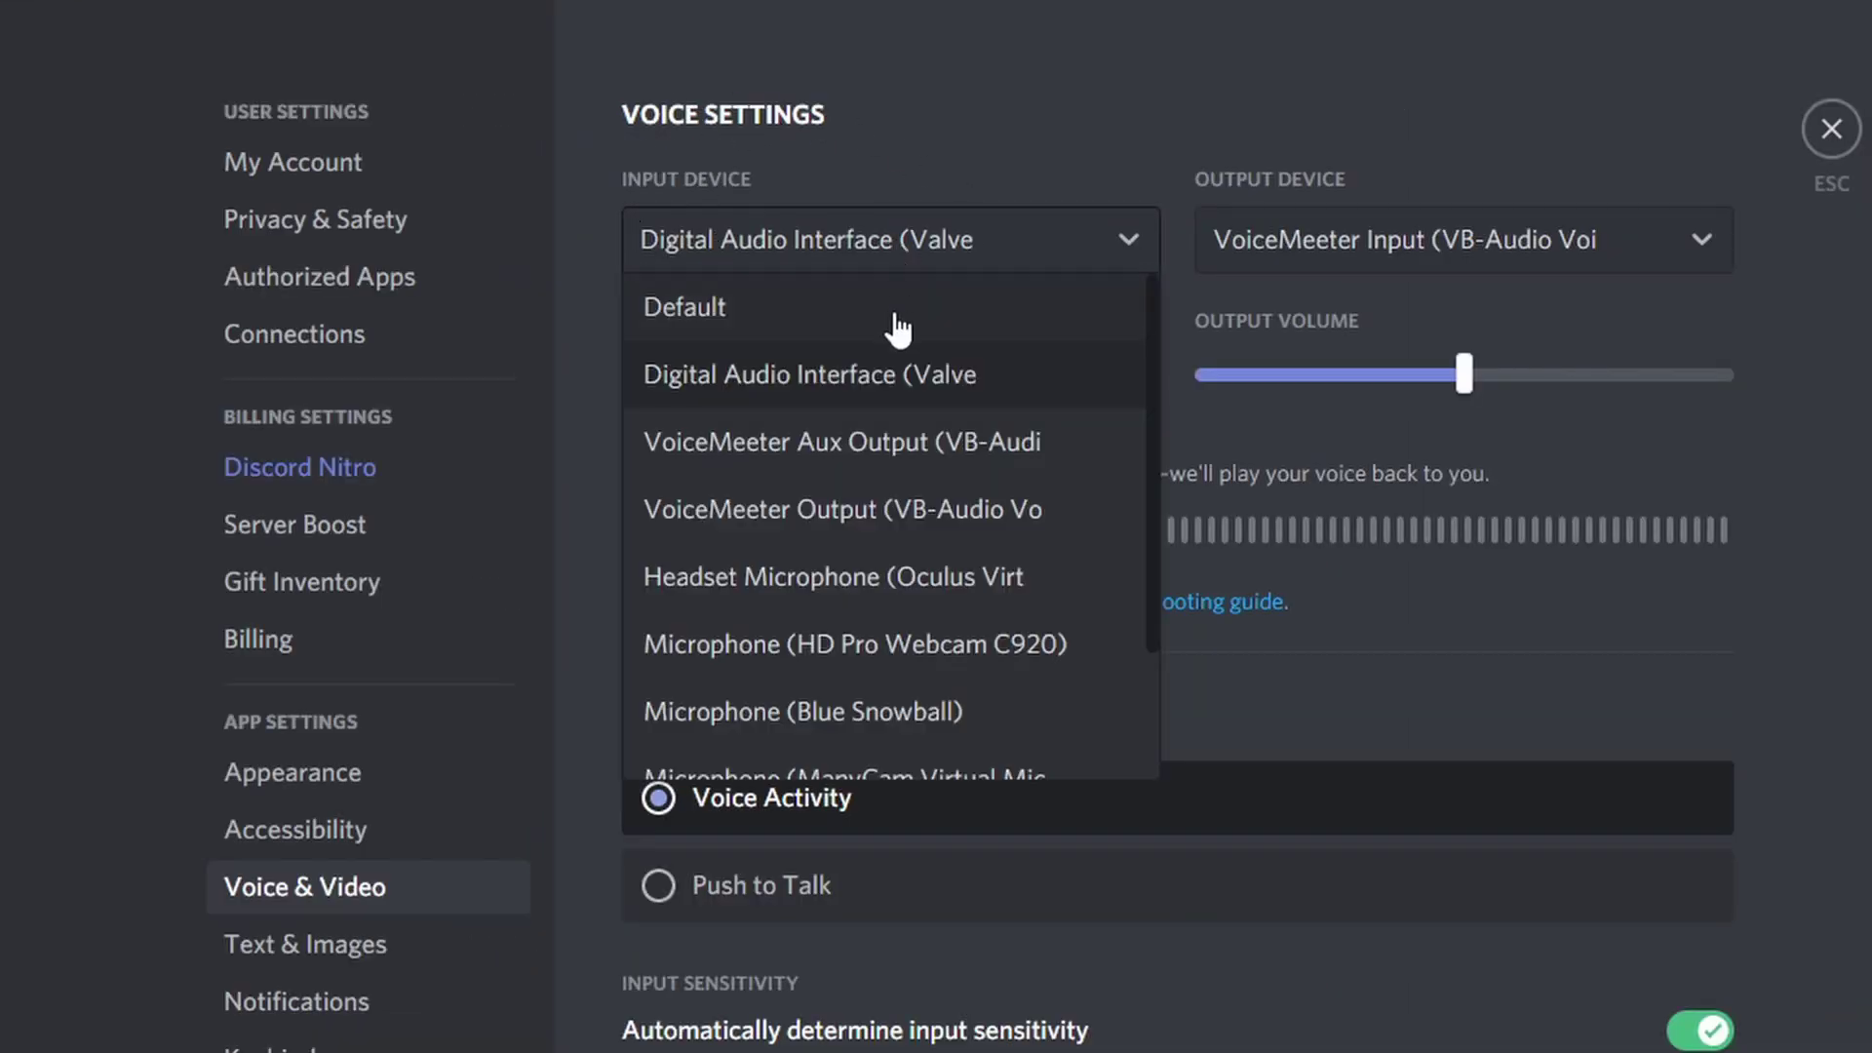
{"action": "left_click", "coordinate": [993, 102]}
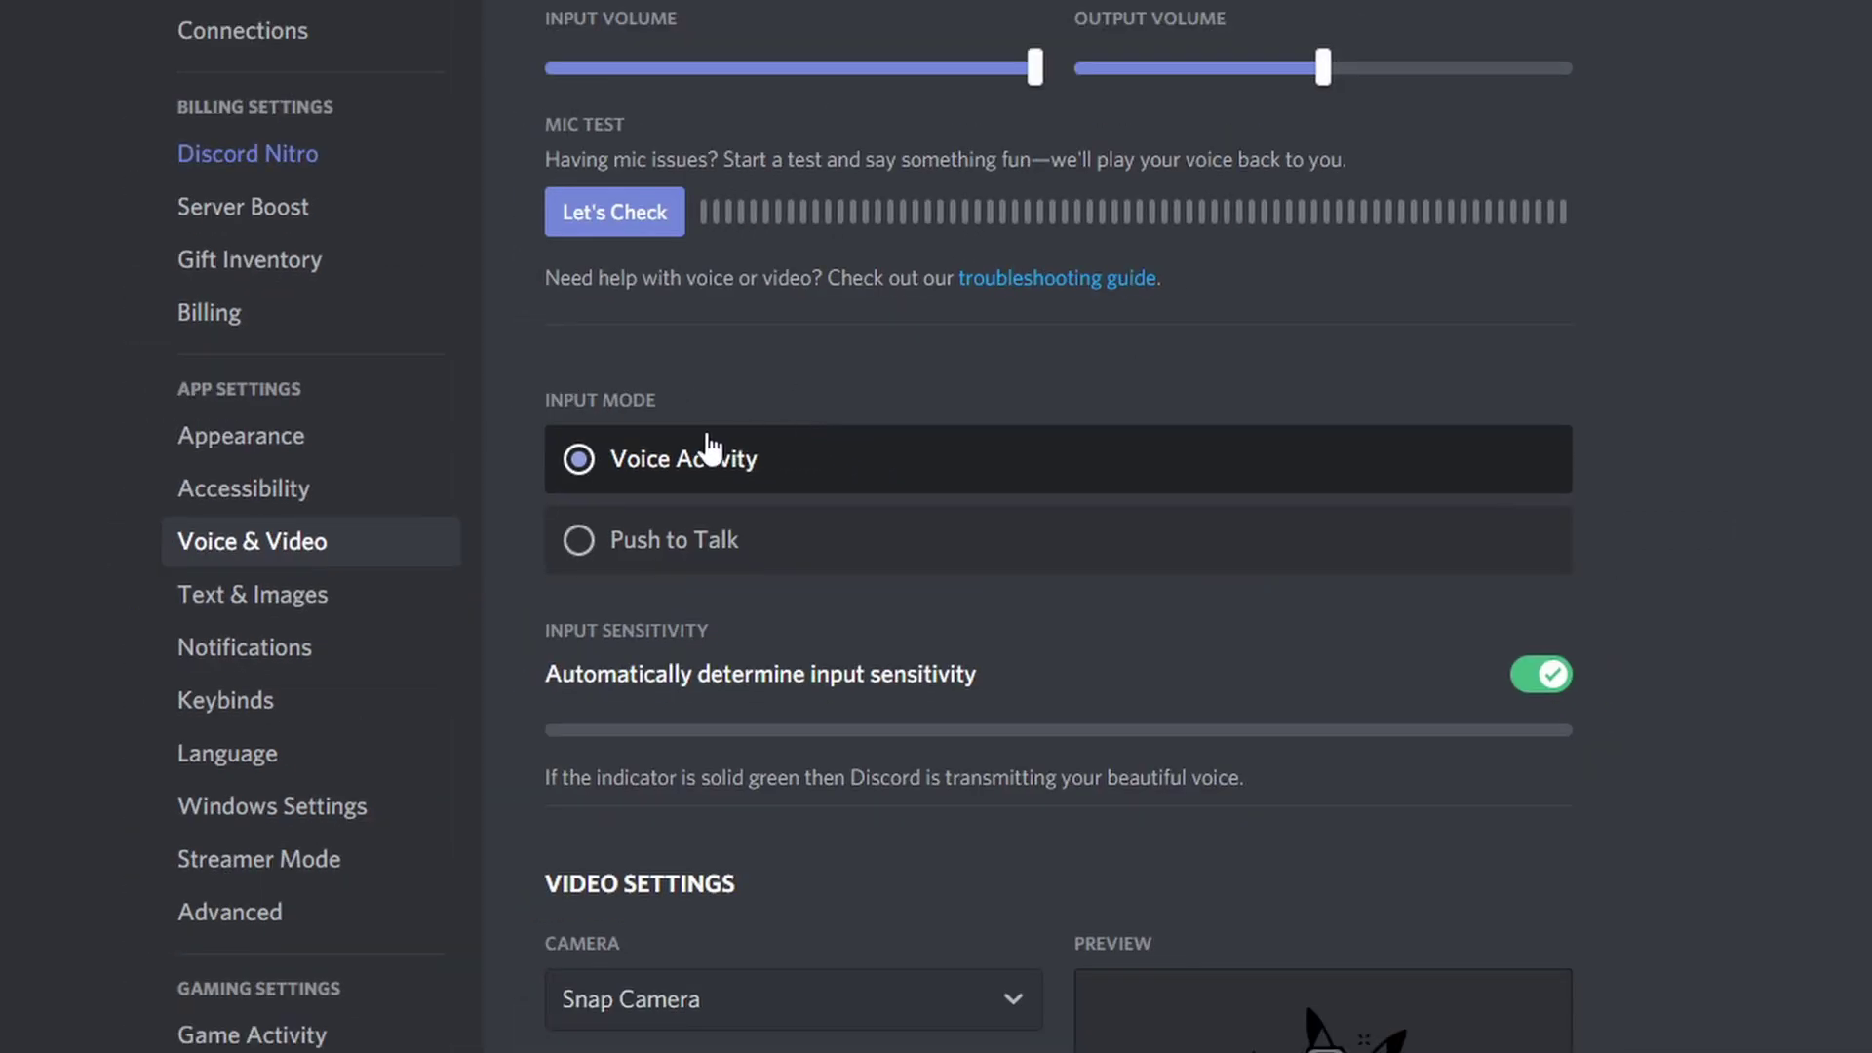
In Discord's Keybinds, keep Push to Mute as the action with the CTRL + 3 keybind.
{"action": "left_click", "coordinate": [272, 700]}
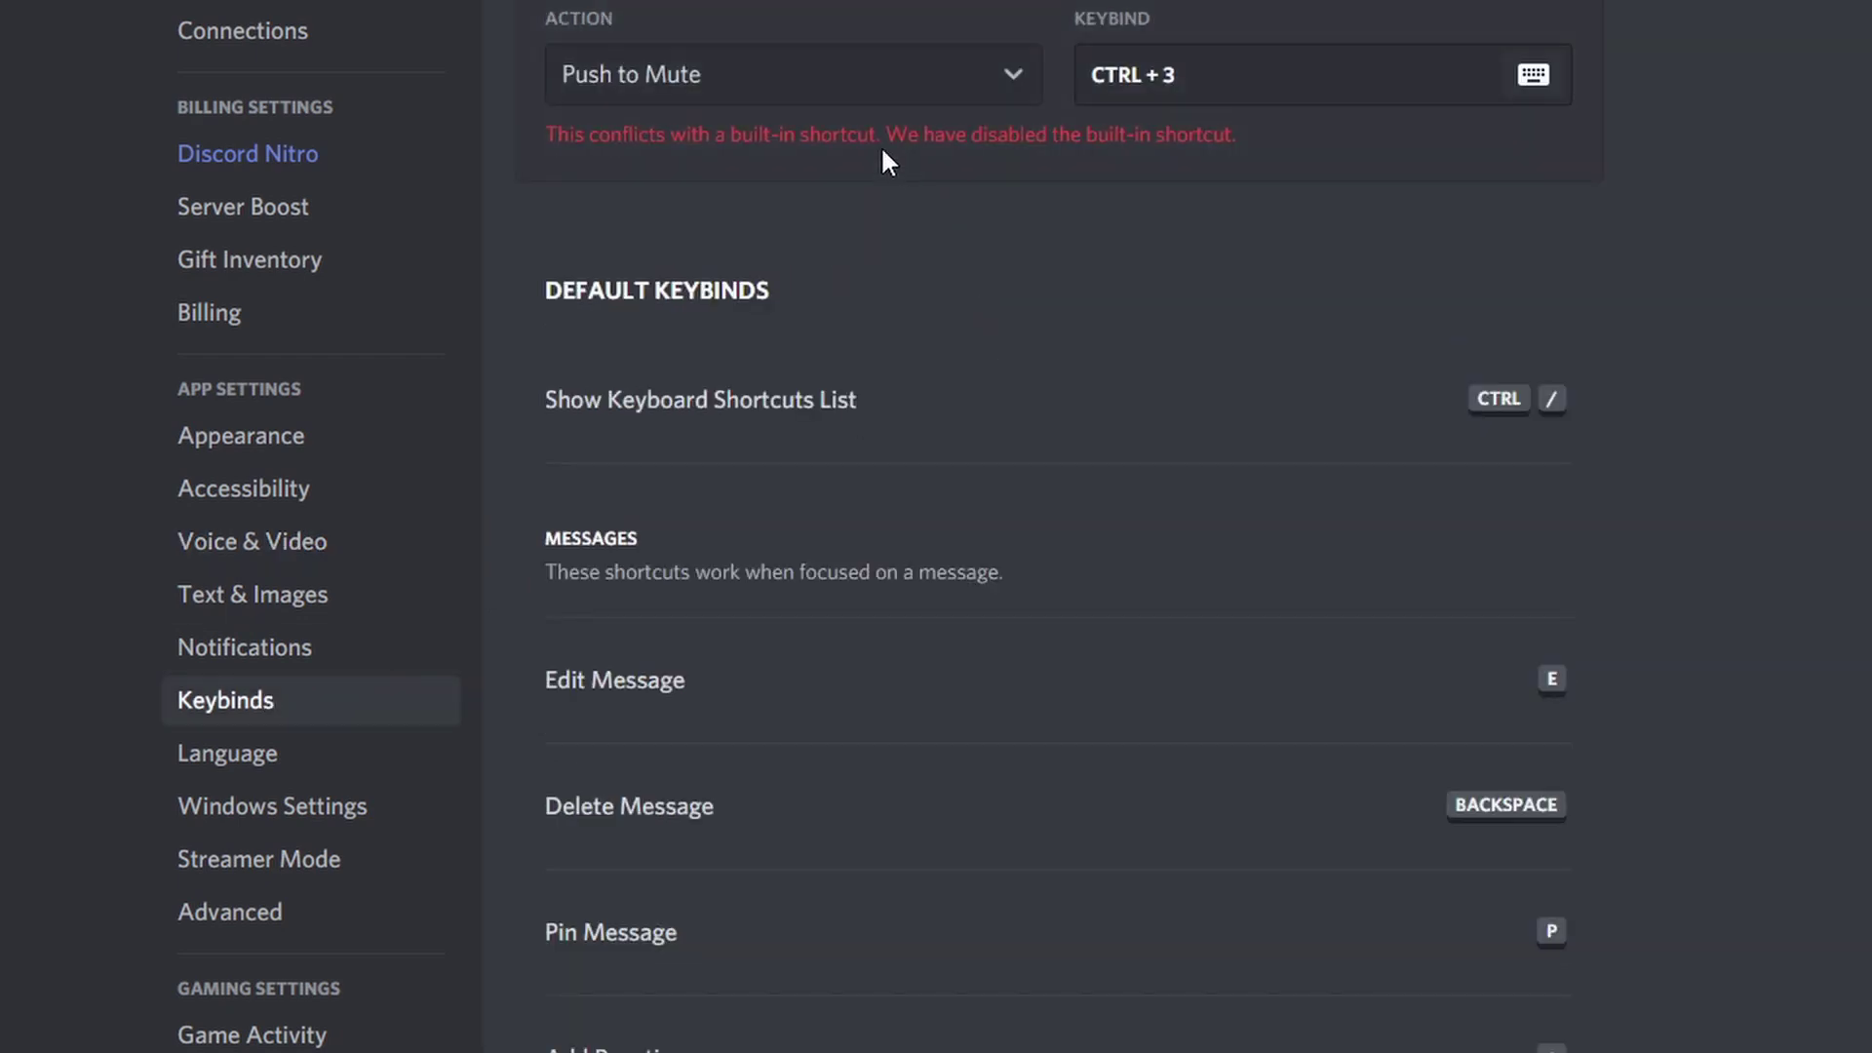
{"action": "left_click", "coordinate": [744, 318]}
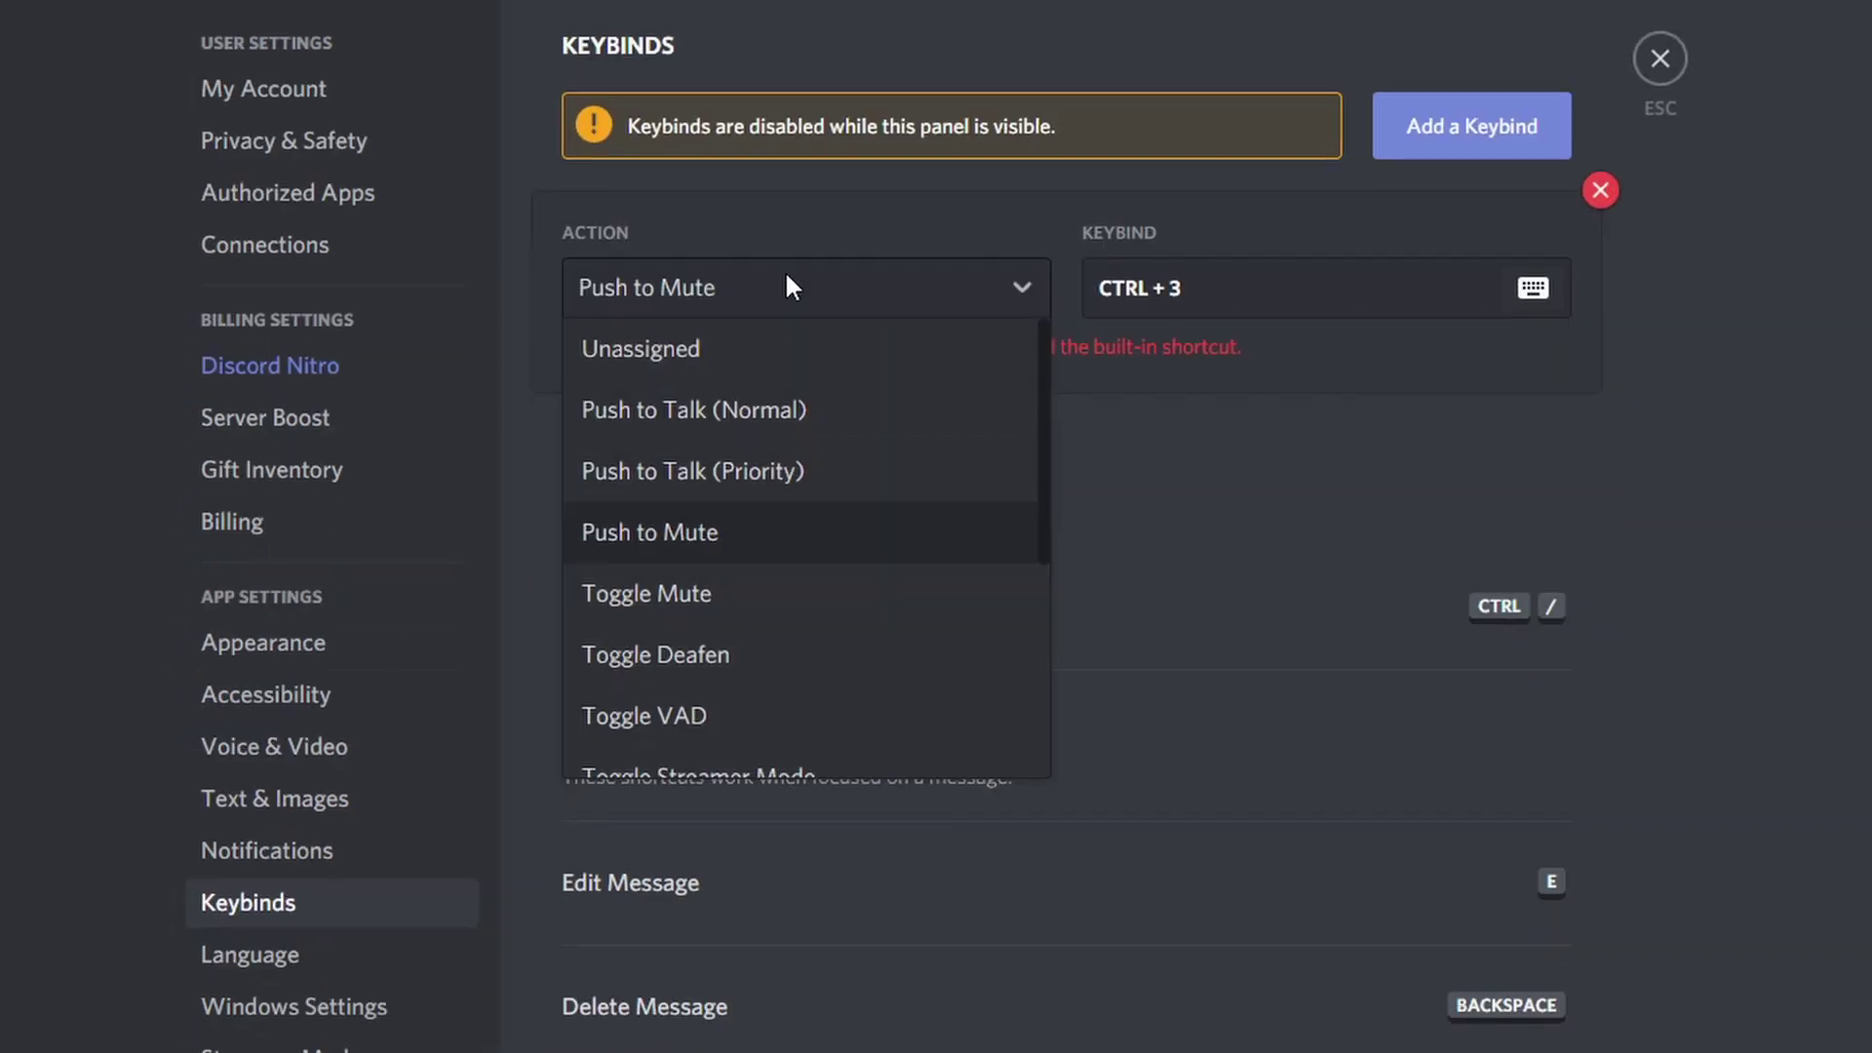
{"action": "left_click", "coordinate": [1032, 196]}
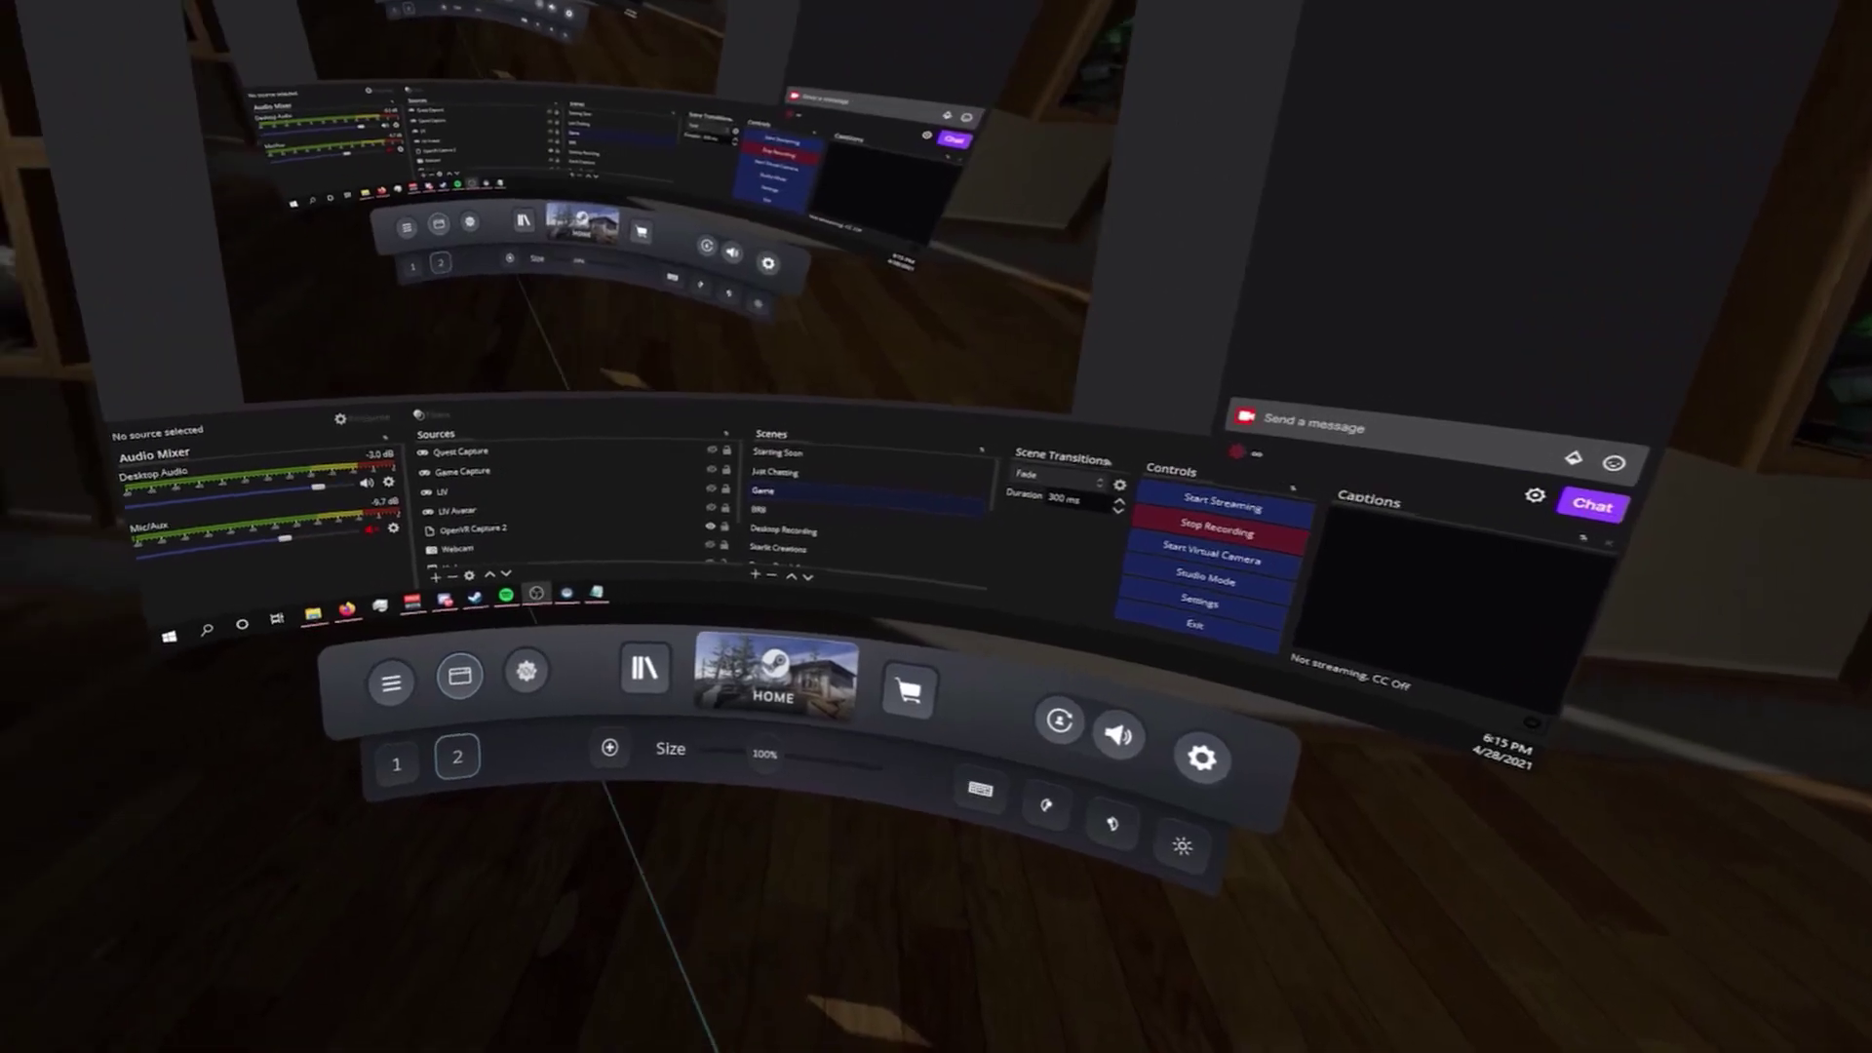
Under the Misc action set, add a Button binding to the left B Button with single press set to Keyboard Shortcut One.
{"action": "left_click", "coordinate": [562, 671]}
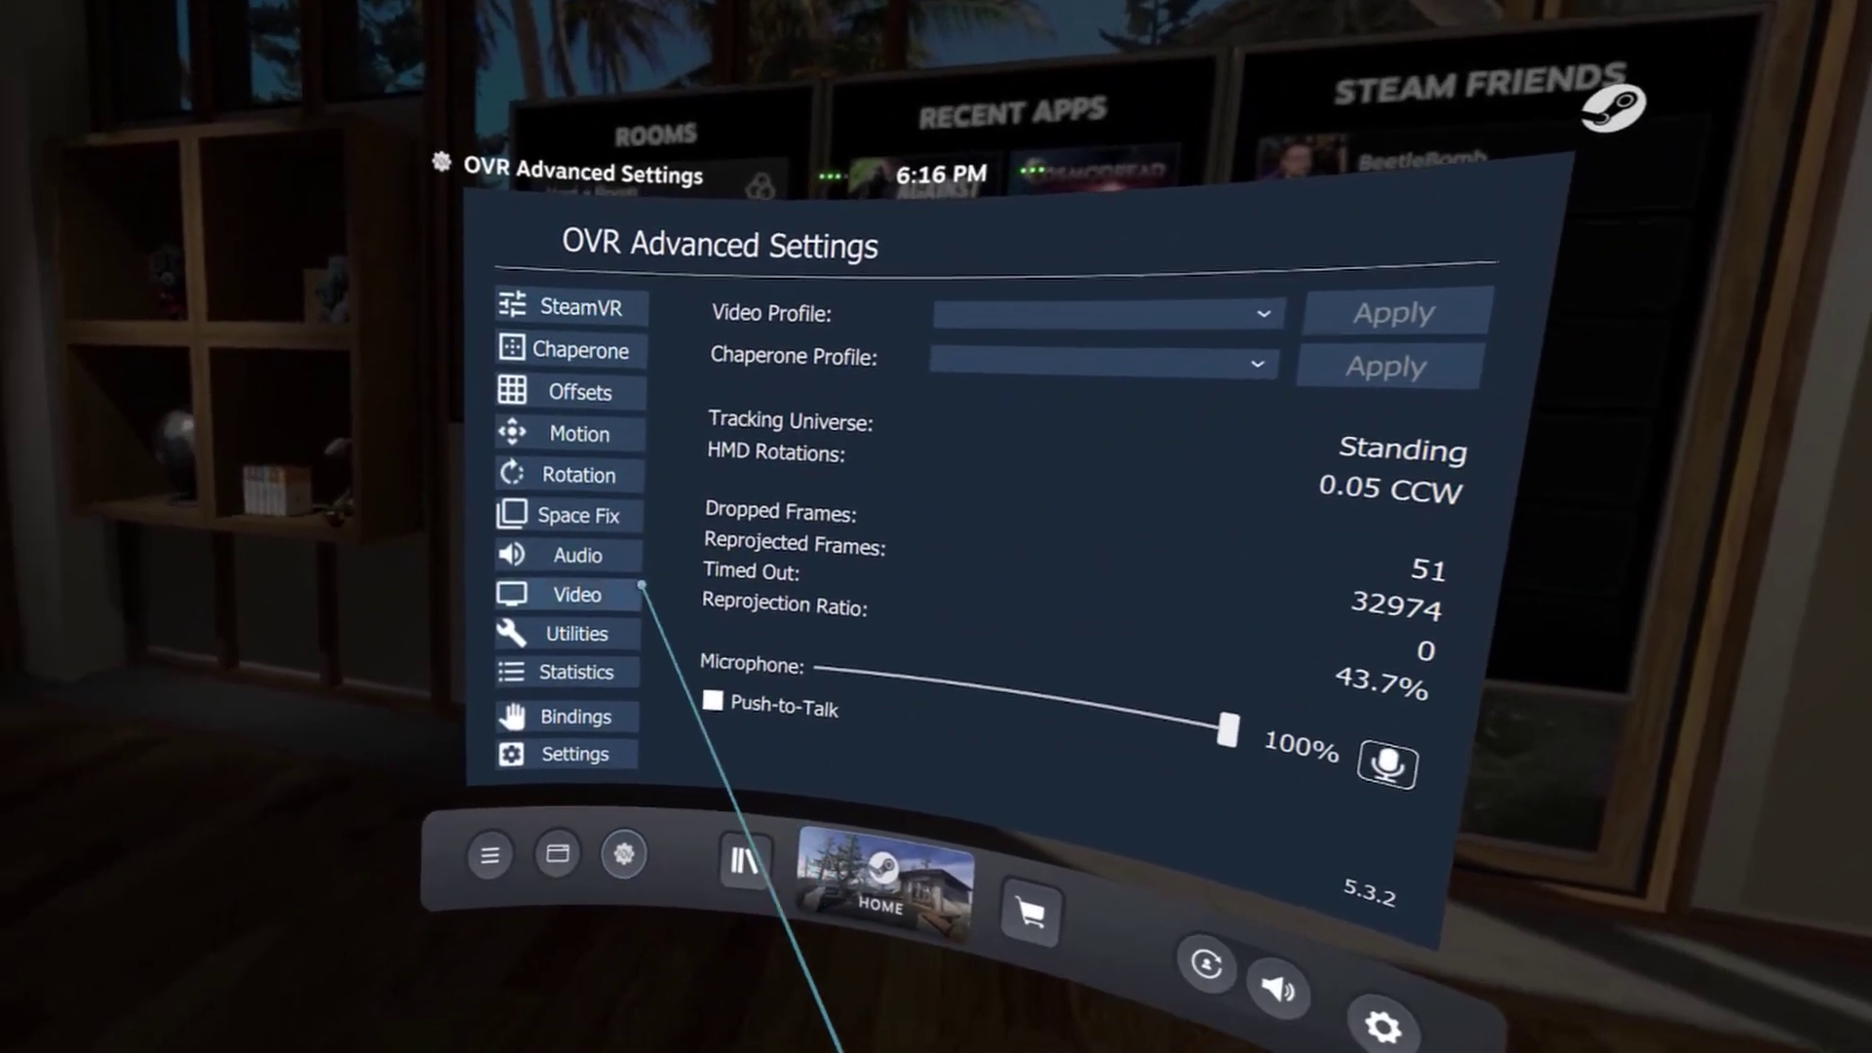
{"action": "left_click", "coordinate": [560, 727]}
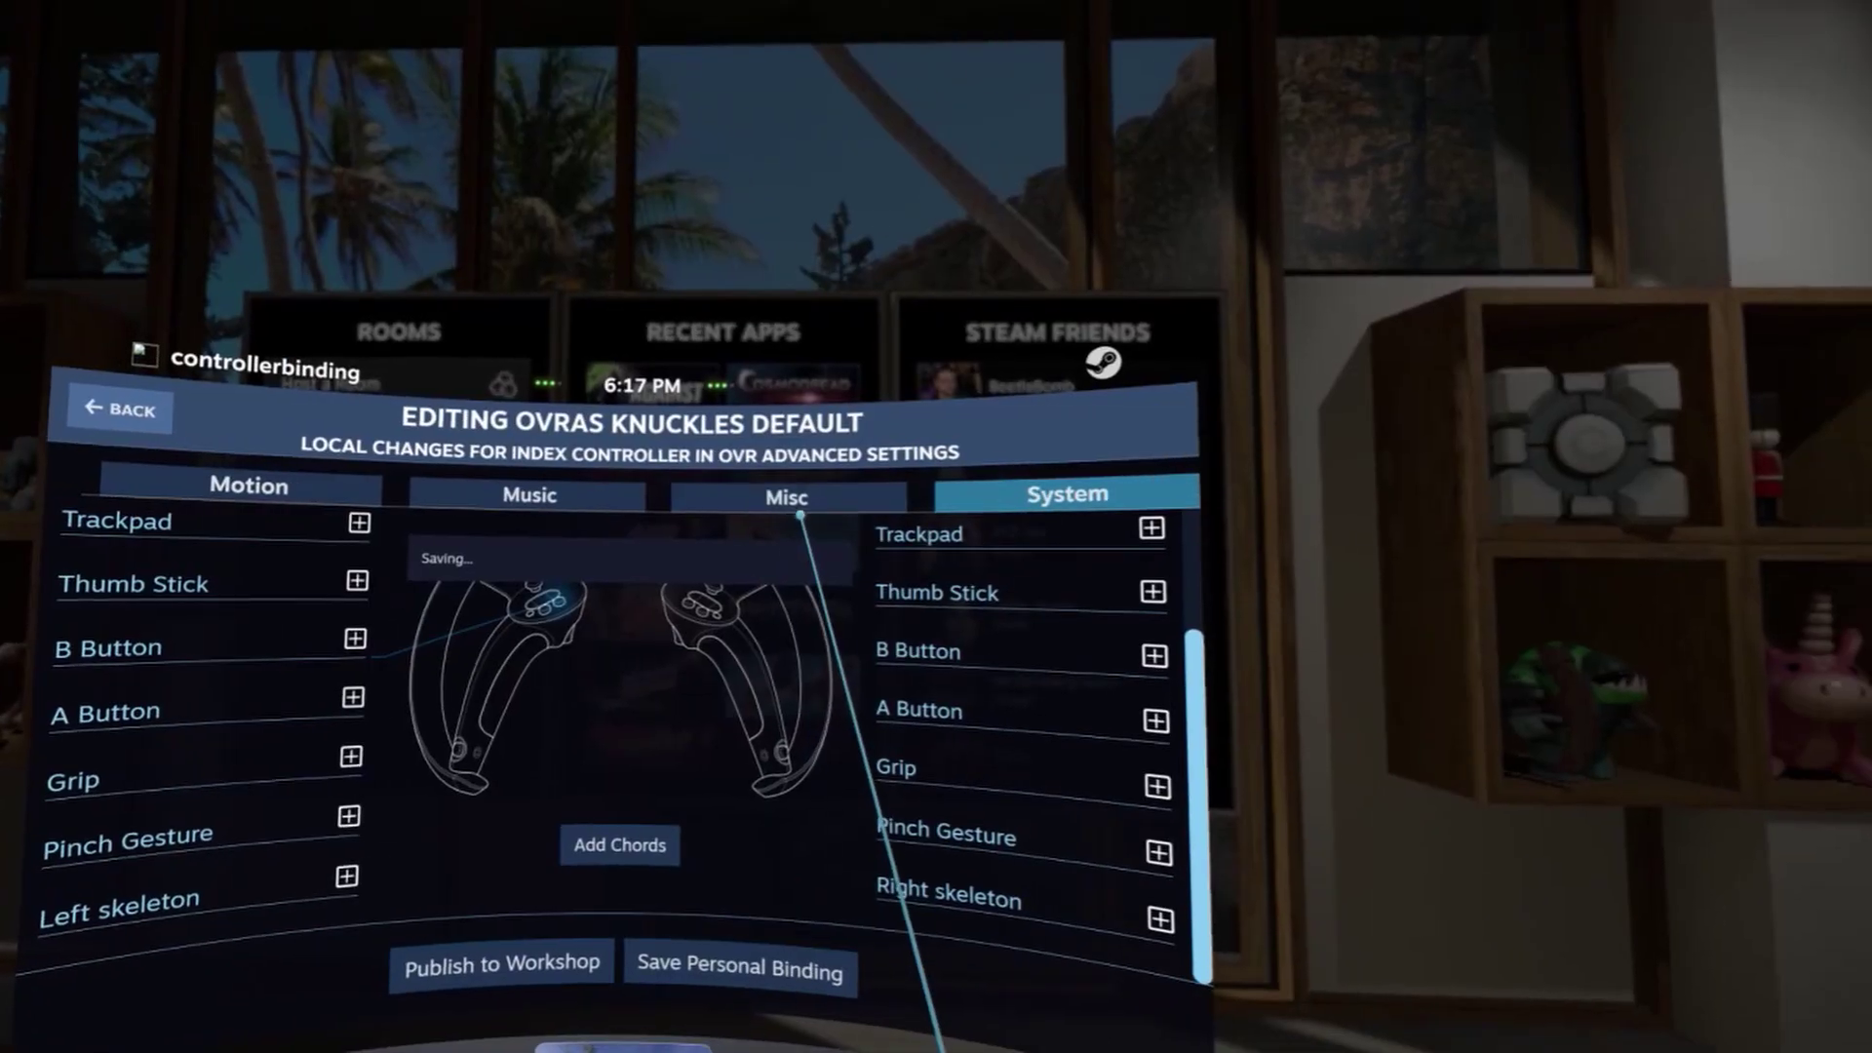
{"action": "left_click", "coordinate": [780, 493]}
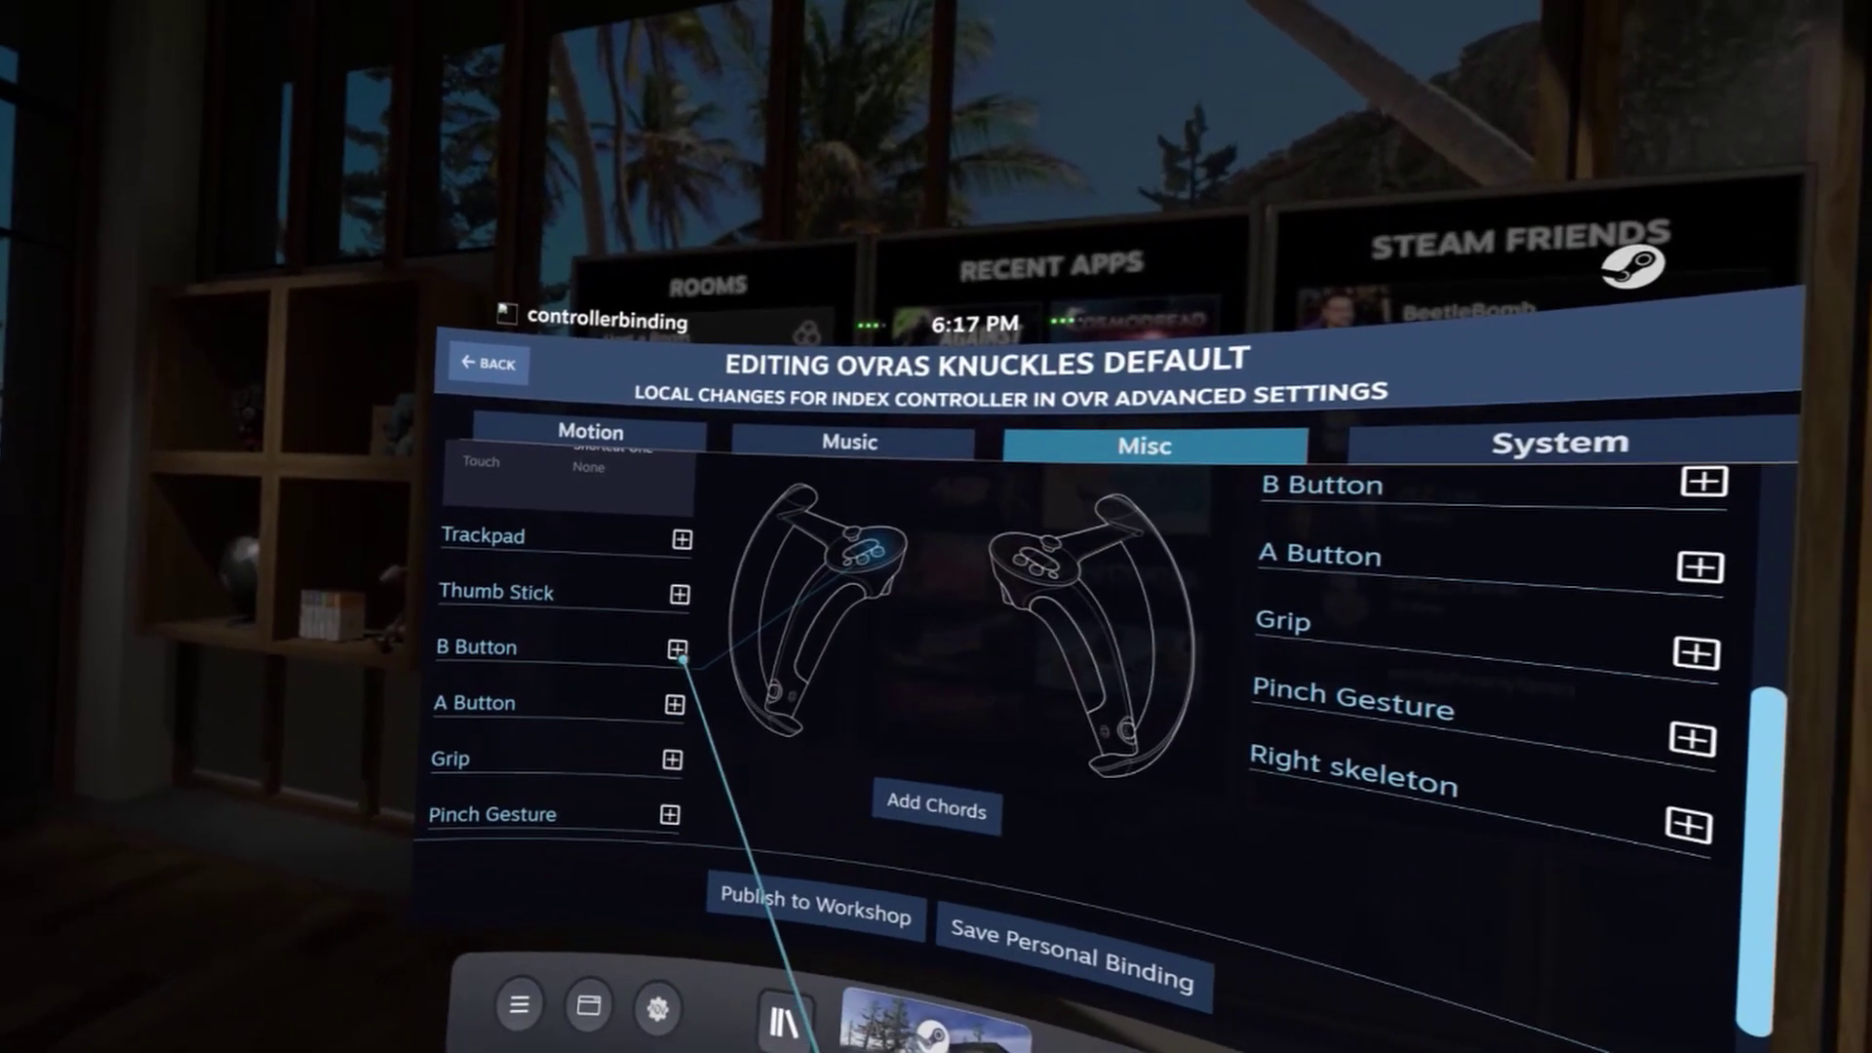
{"action": "left_click", "coordinate": [678, 650]}
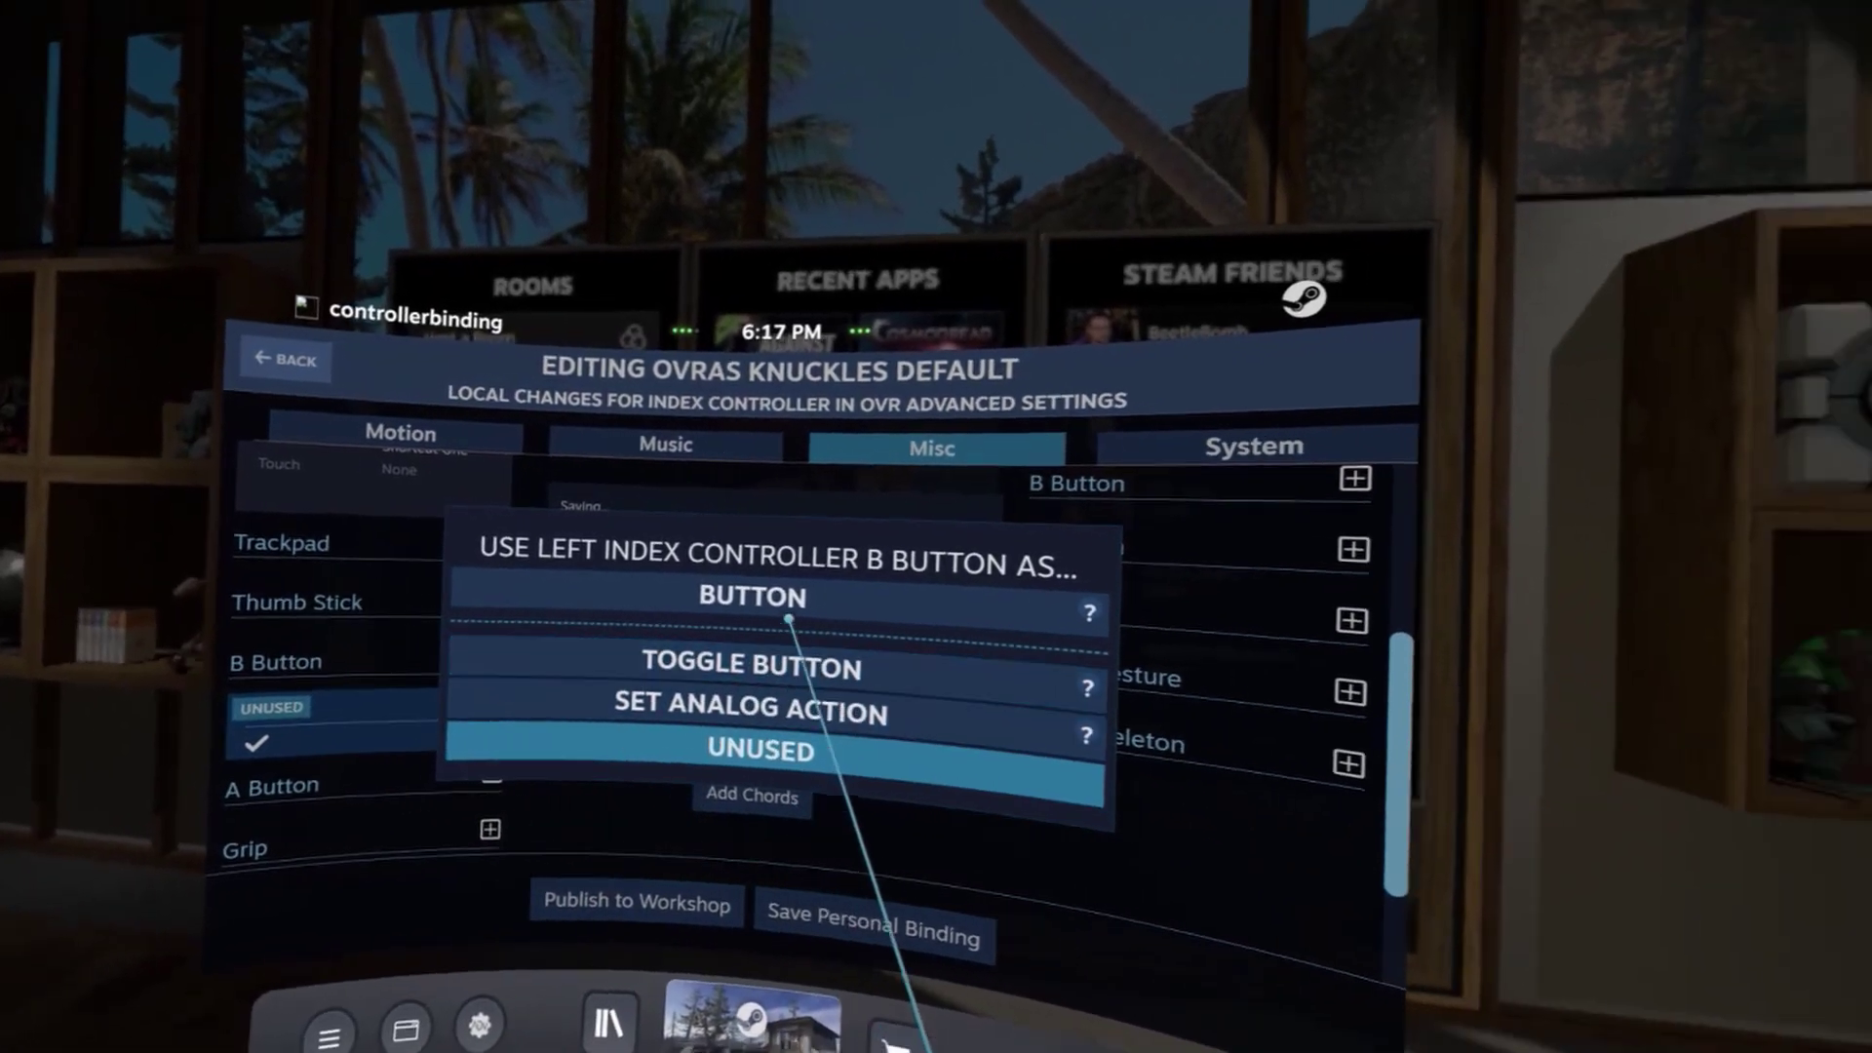
{"action": "left_click", "coordinate": [786, 598]}
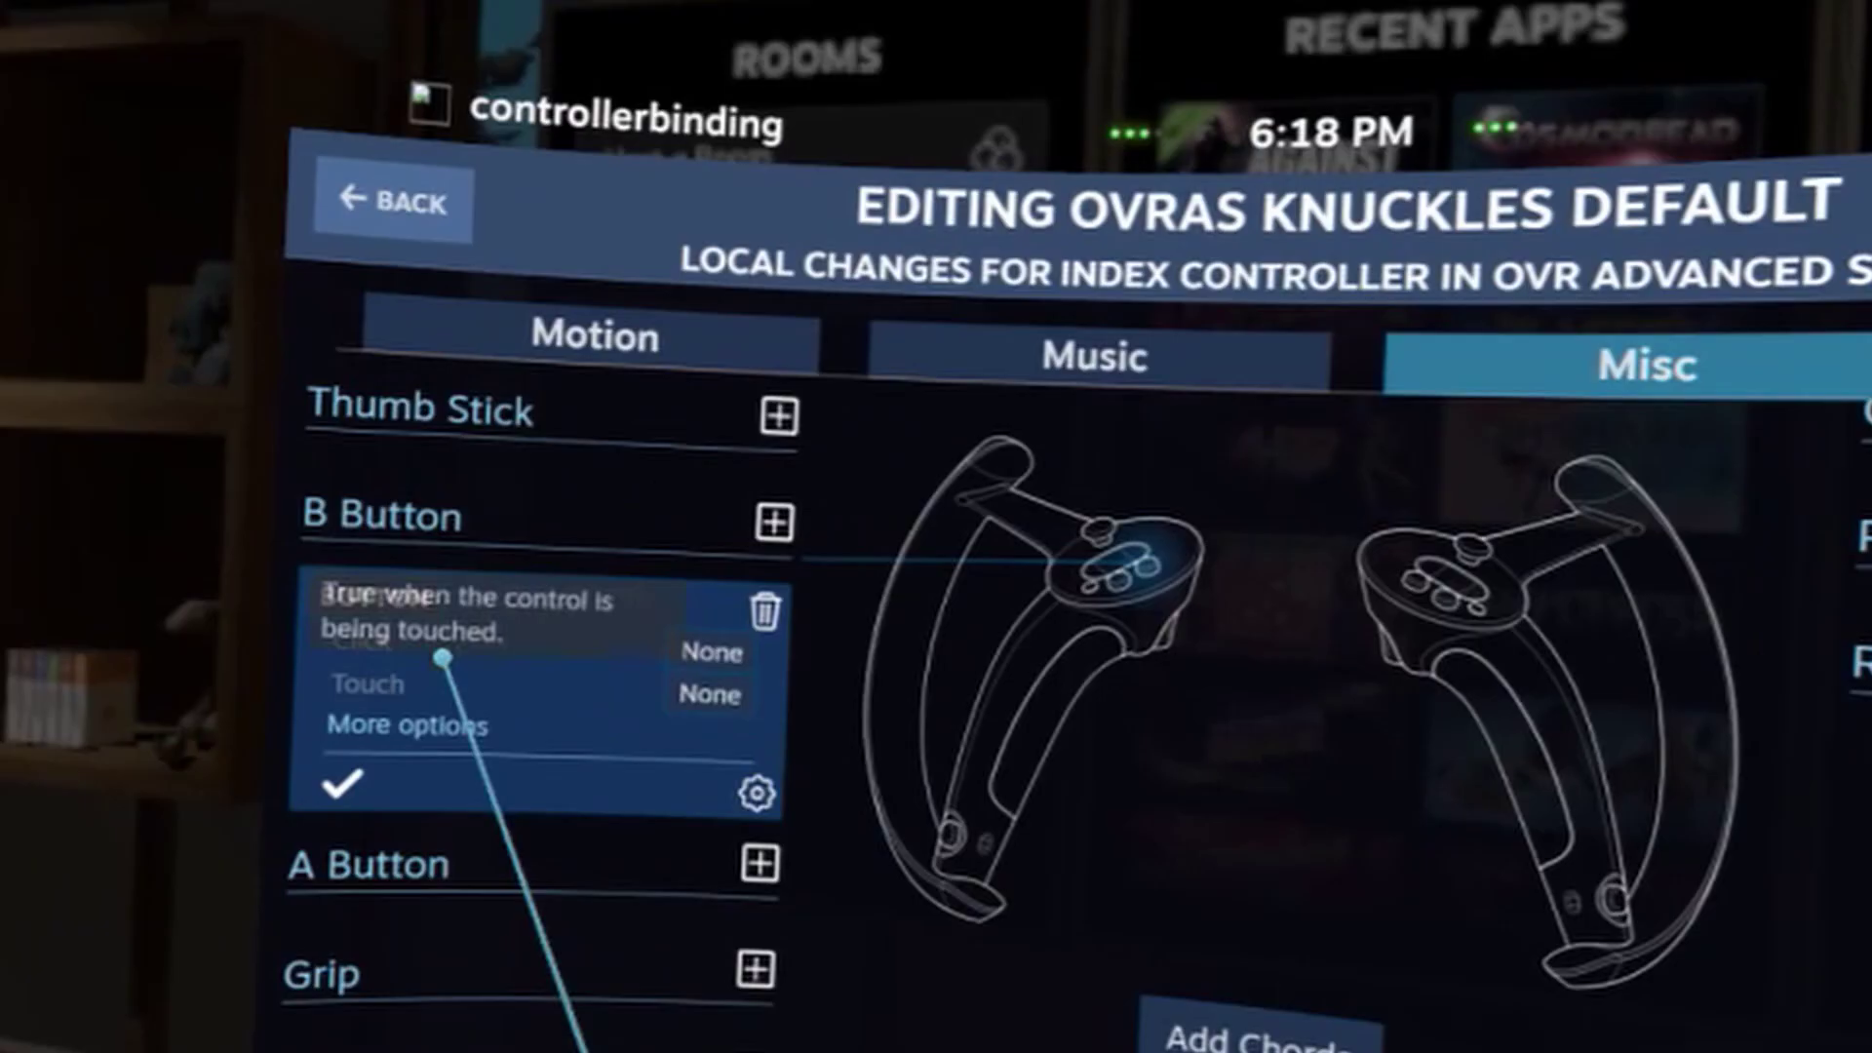
{"action": "mouse_move", "coordinate": [255, 742]}
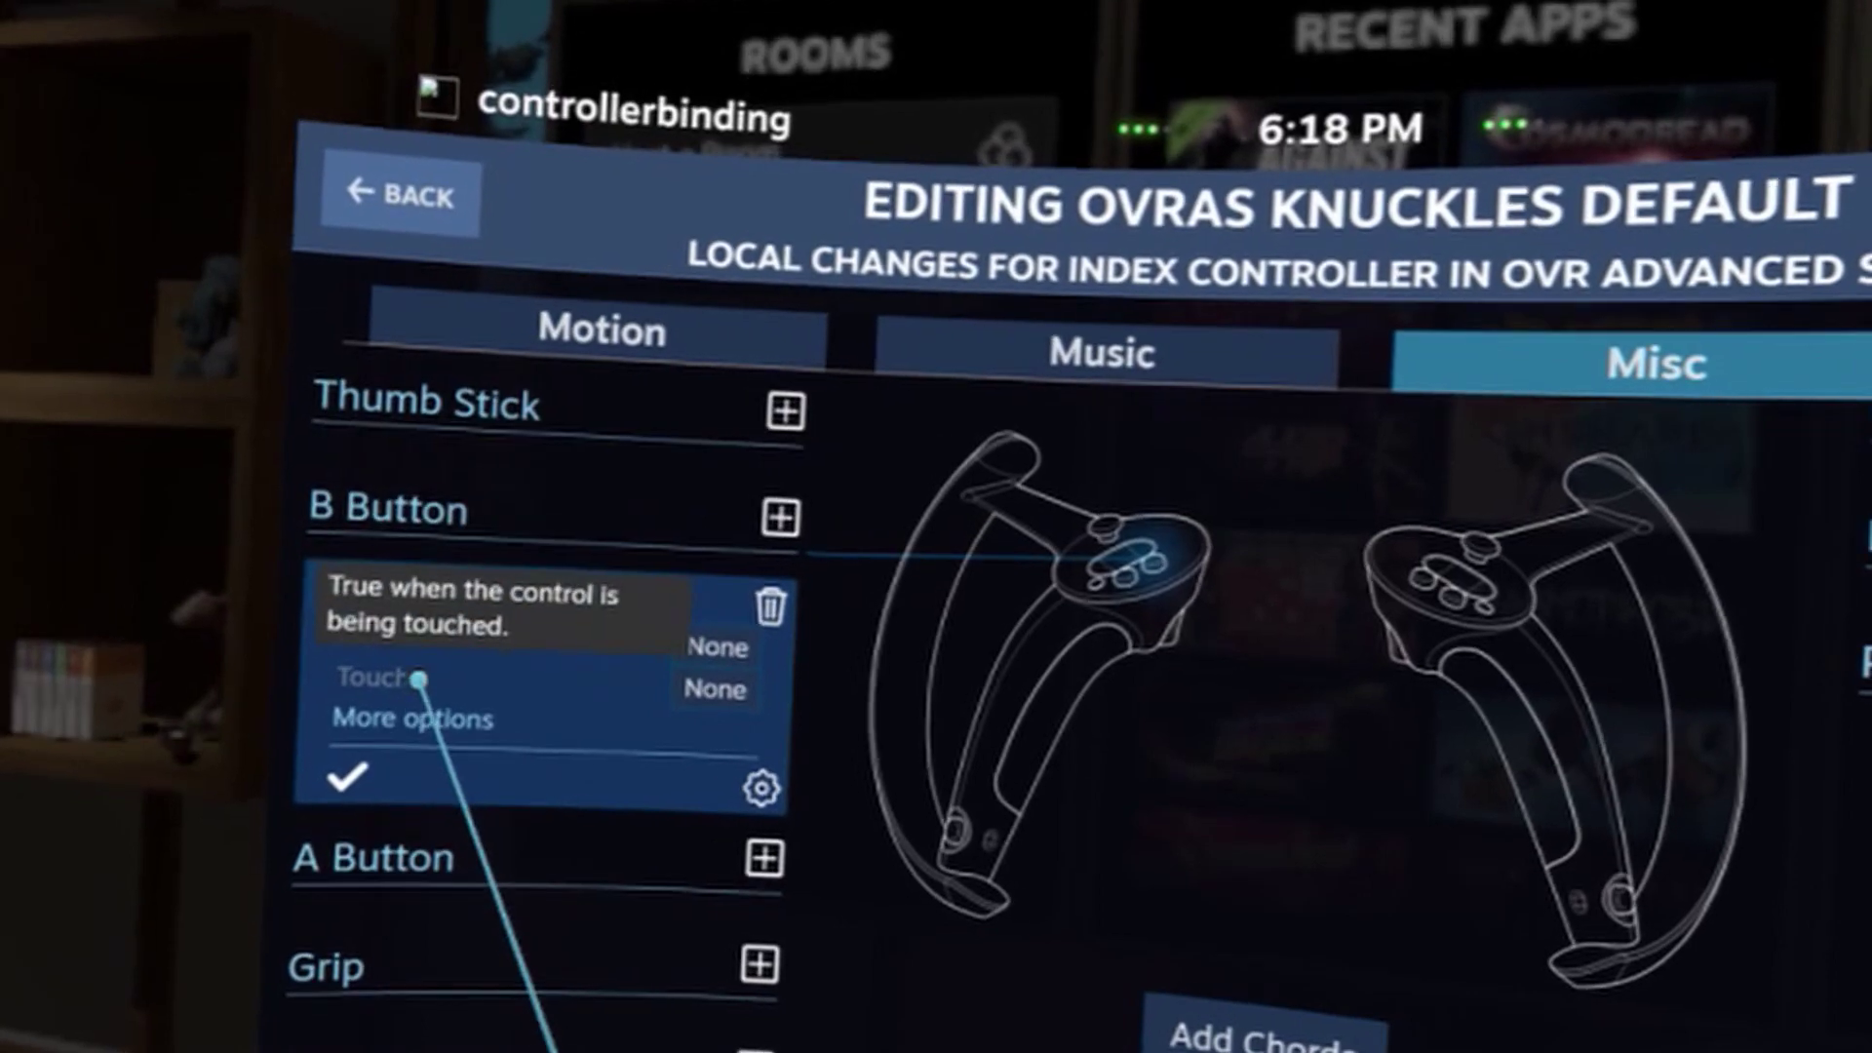
{"action": "left_click", "coordinate": [419, 727]}
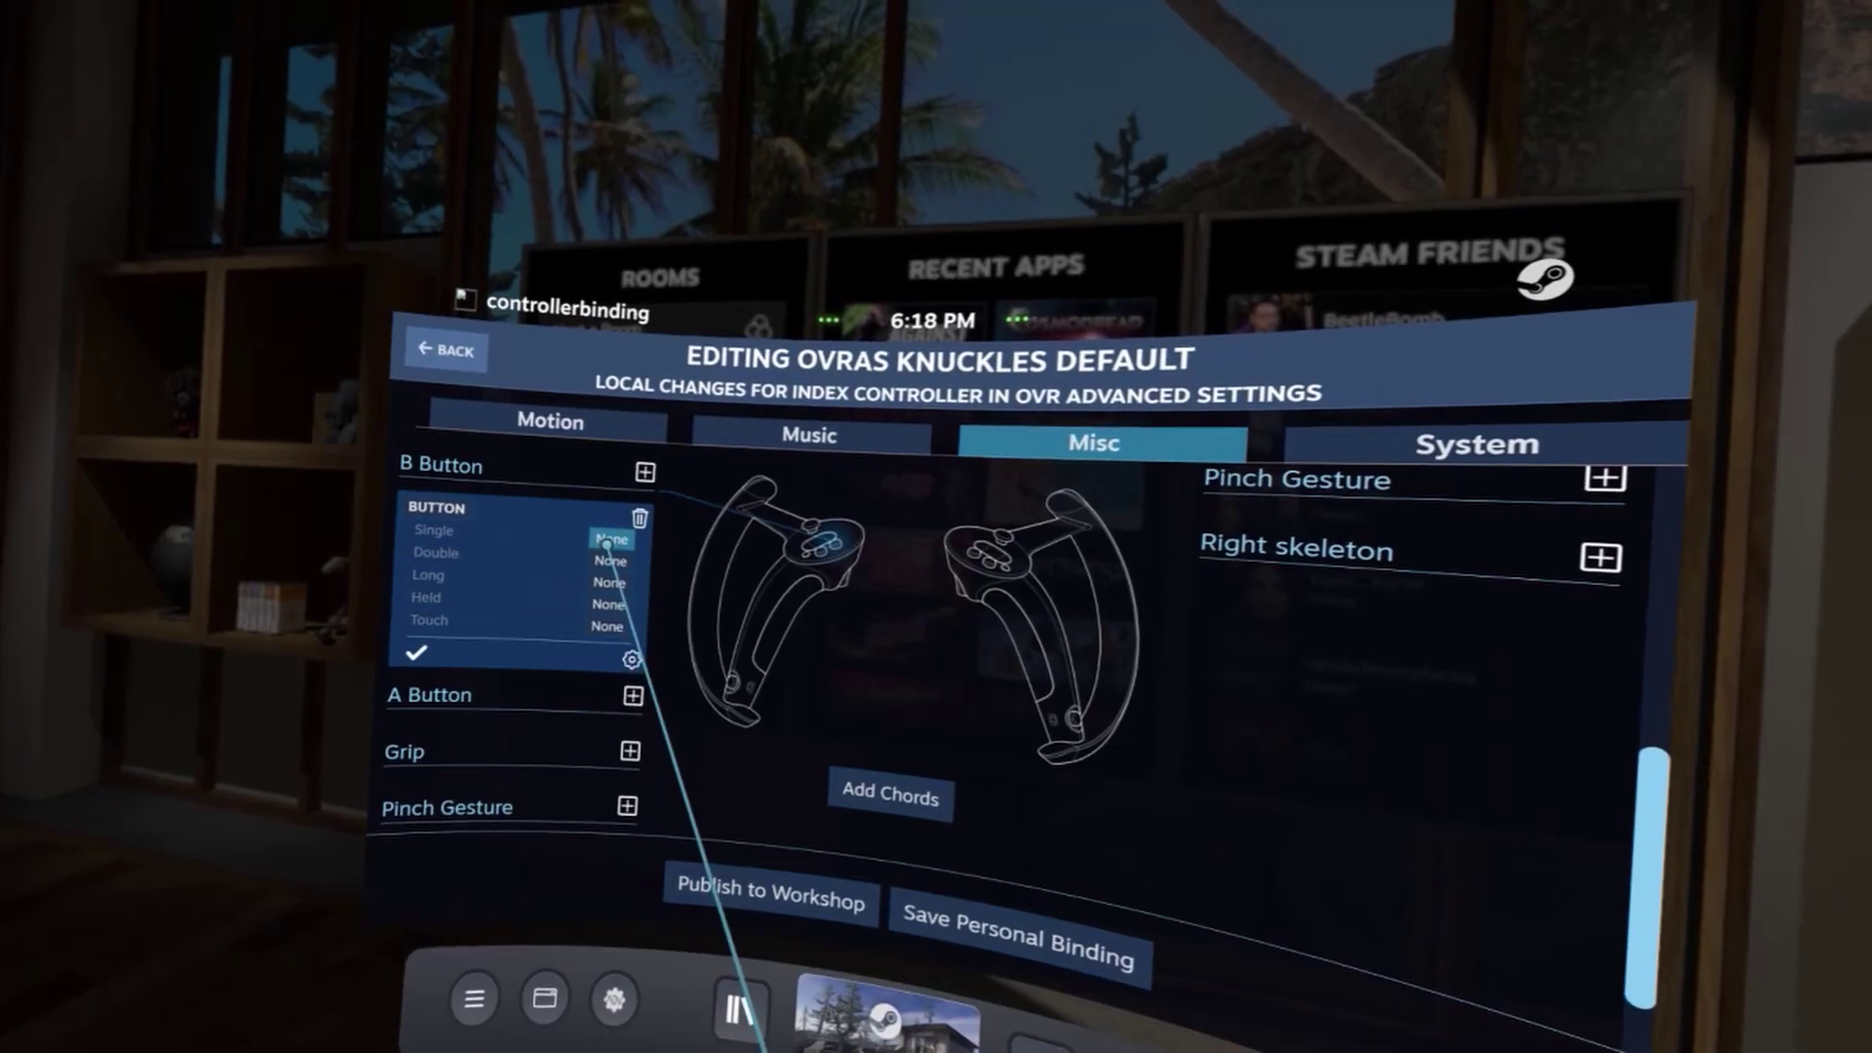
{"action": "left_click", "coordinate": [600, 539]}
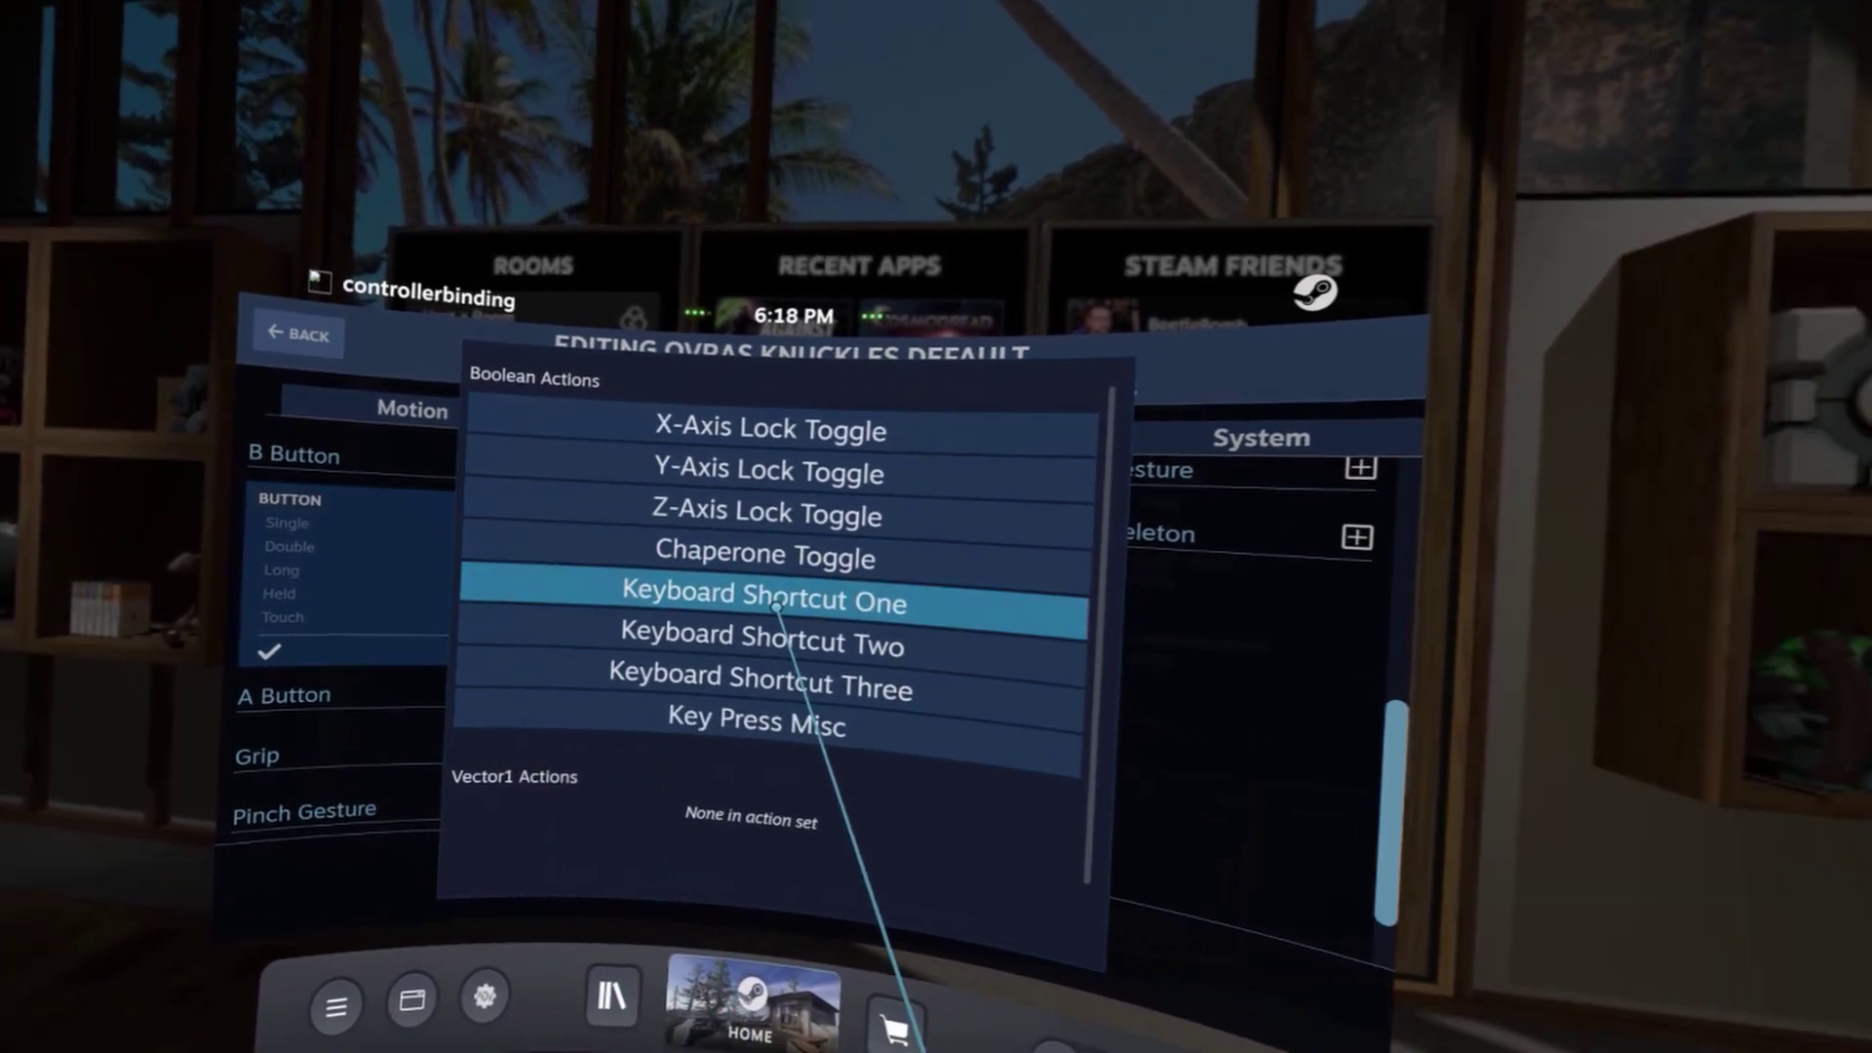
{"action": "left_click", "coordinate": [902, 609]}
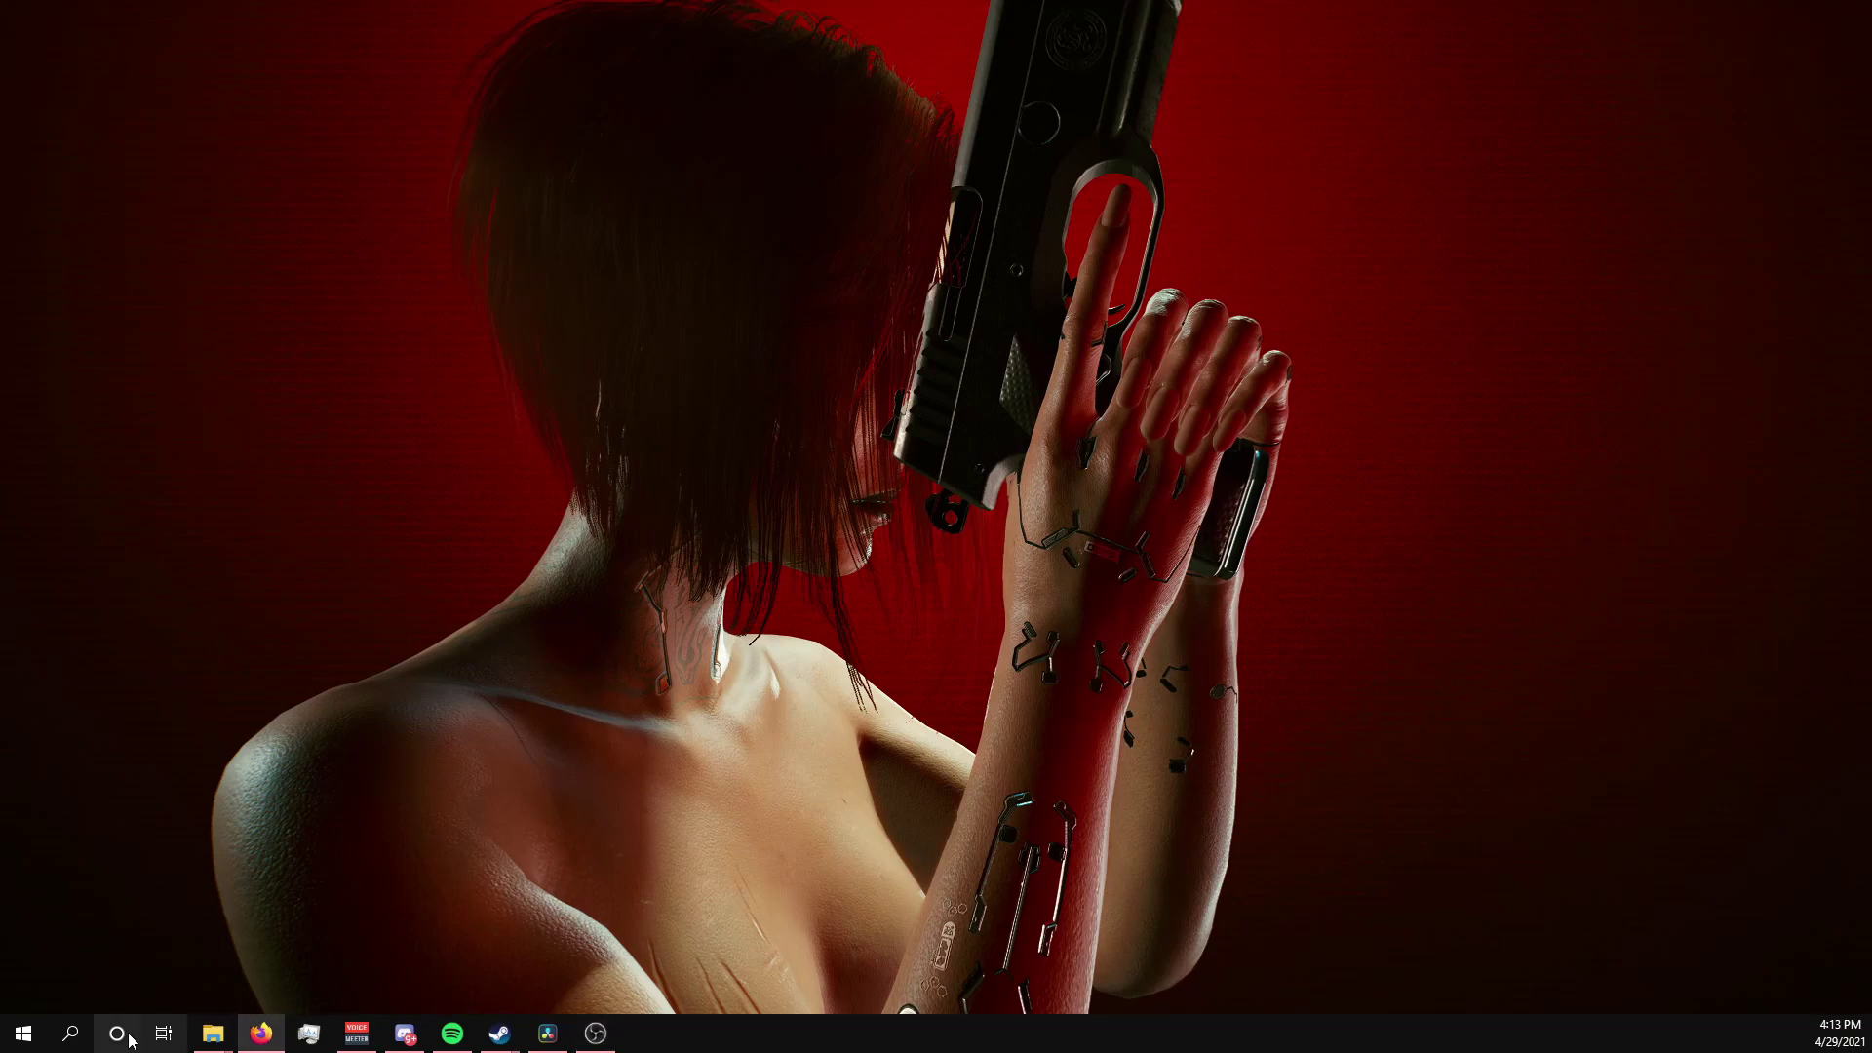
Go to %appdata%\AdvancedSettings-Team and open the OVR Advanced Settings config file.
{"action": "left_click", "coordinate": [84, 1040]}
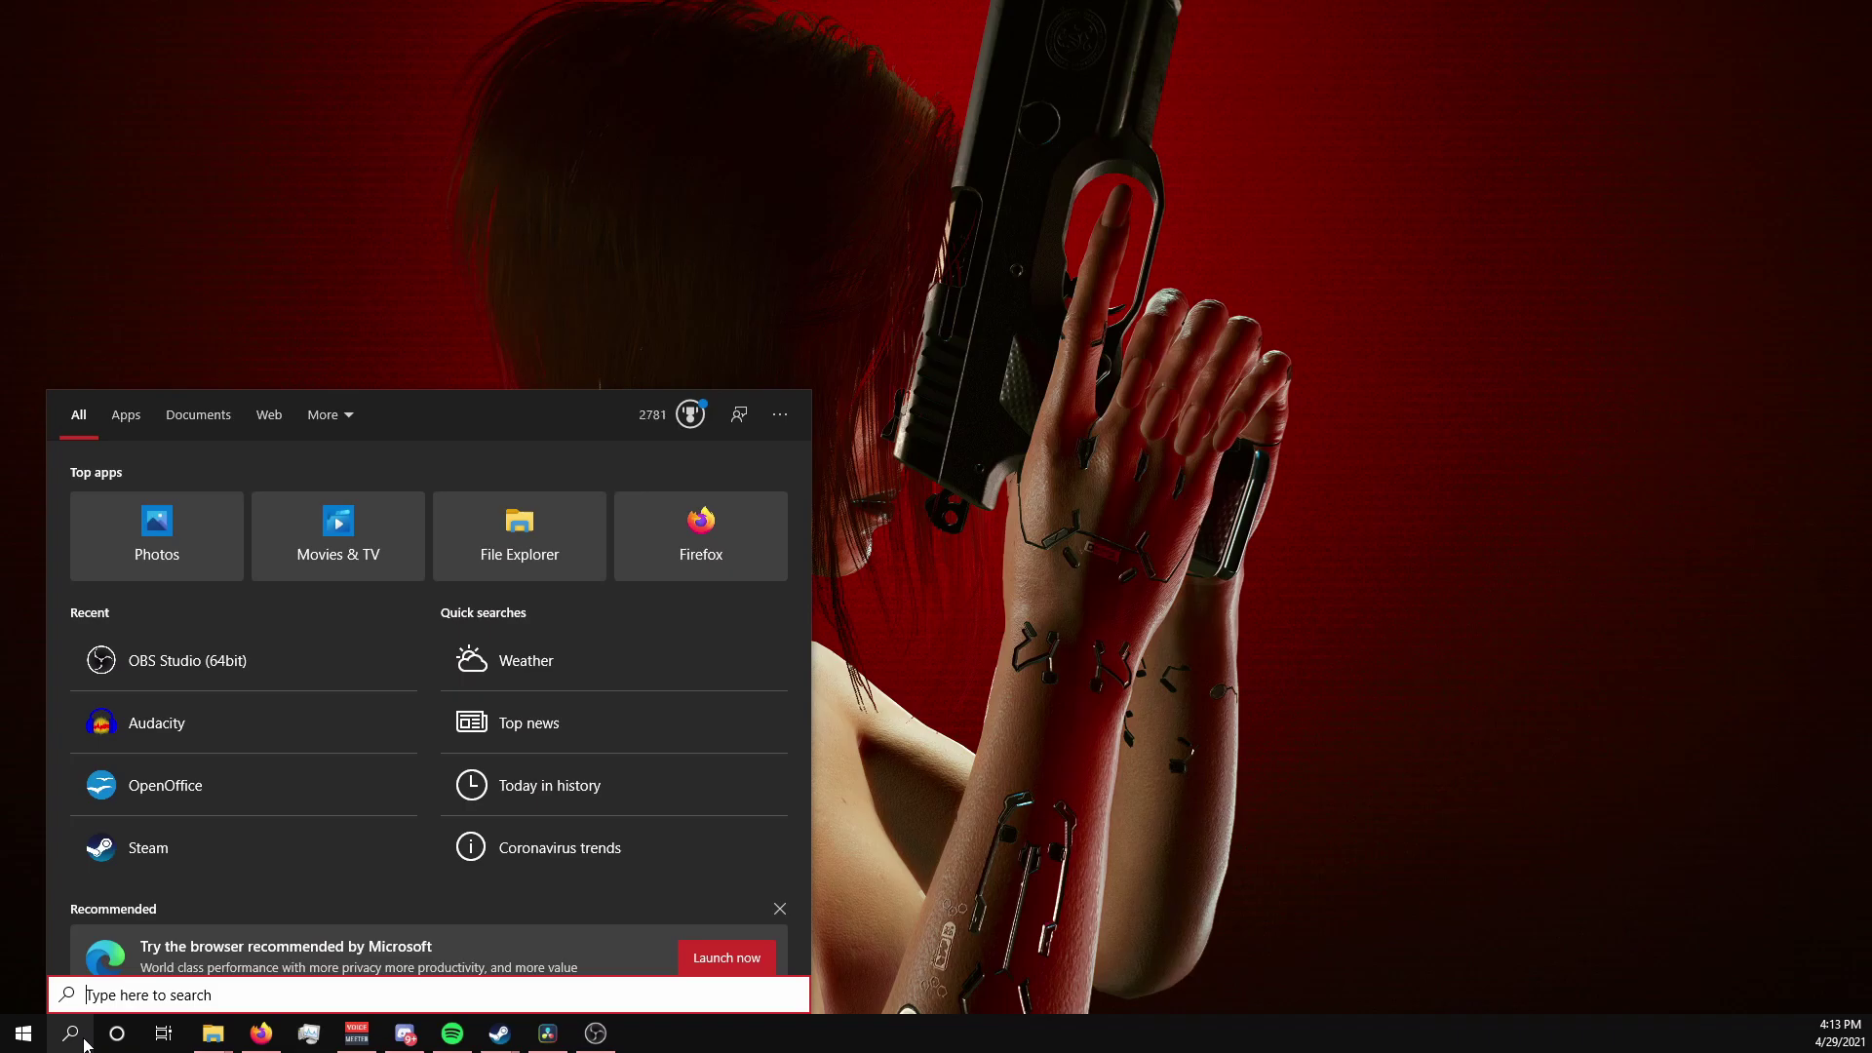
{"action": "type", "text": "%appdata%"}
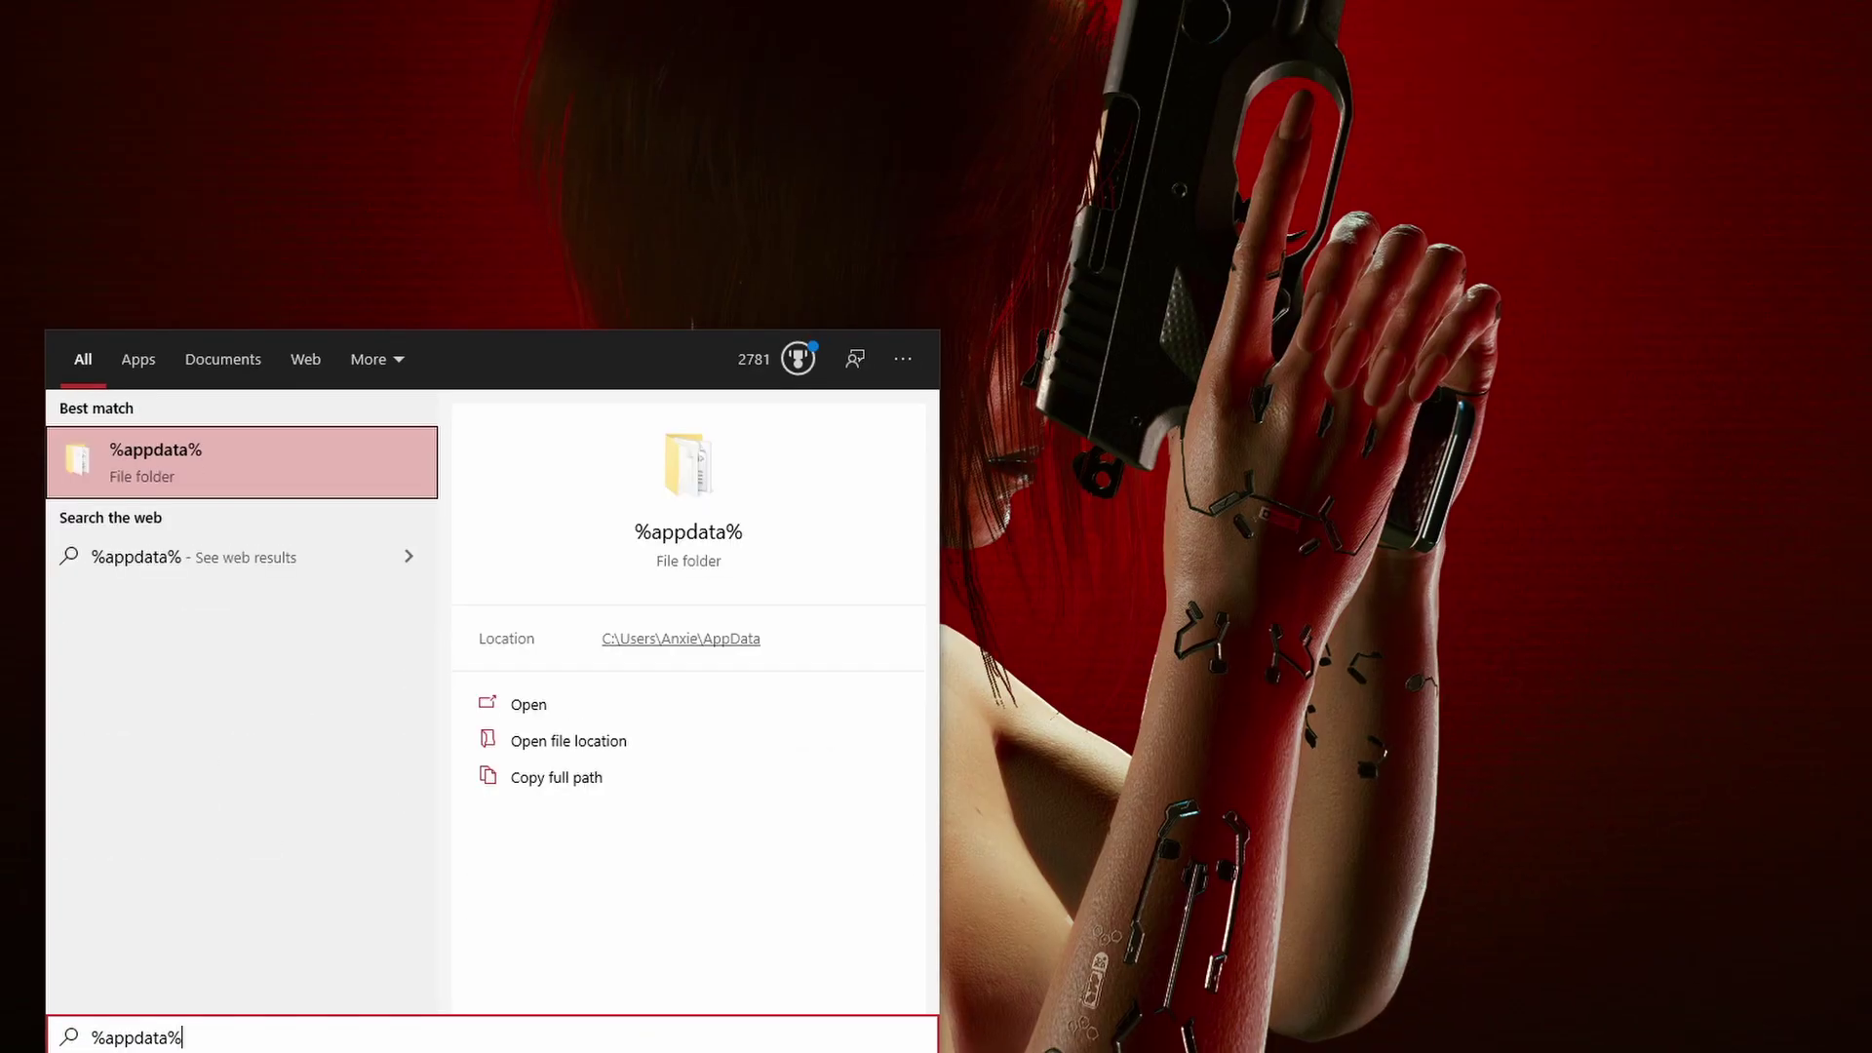
{"action": "key", "text": "Return"}
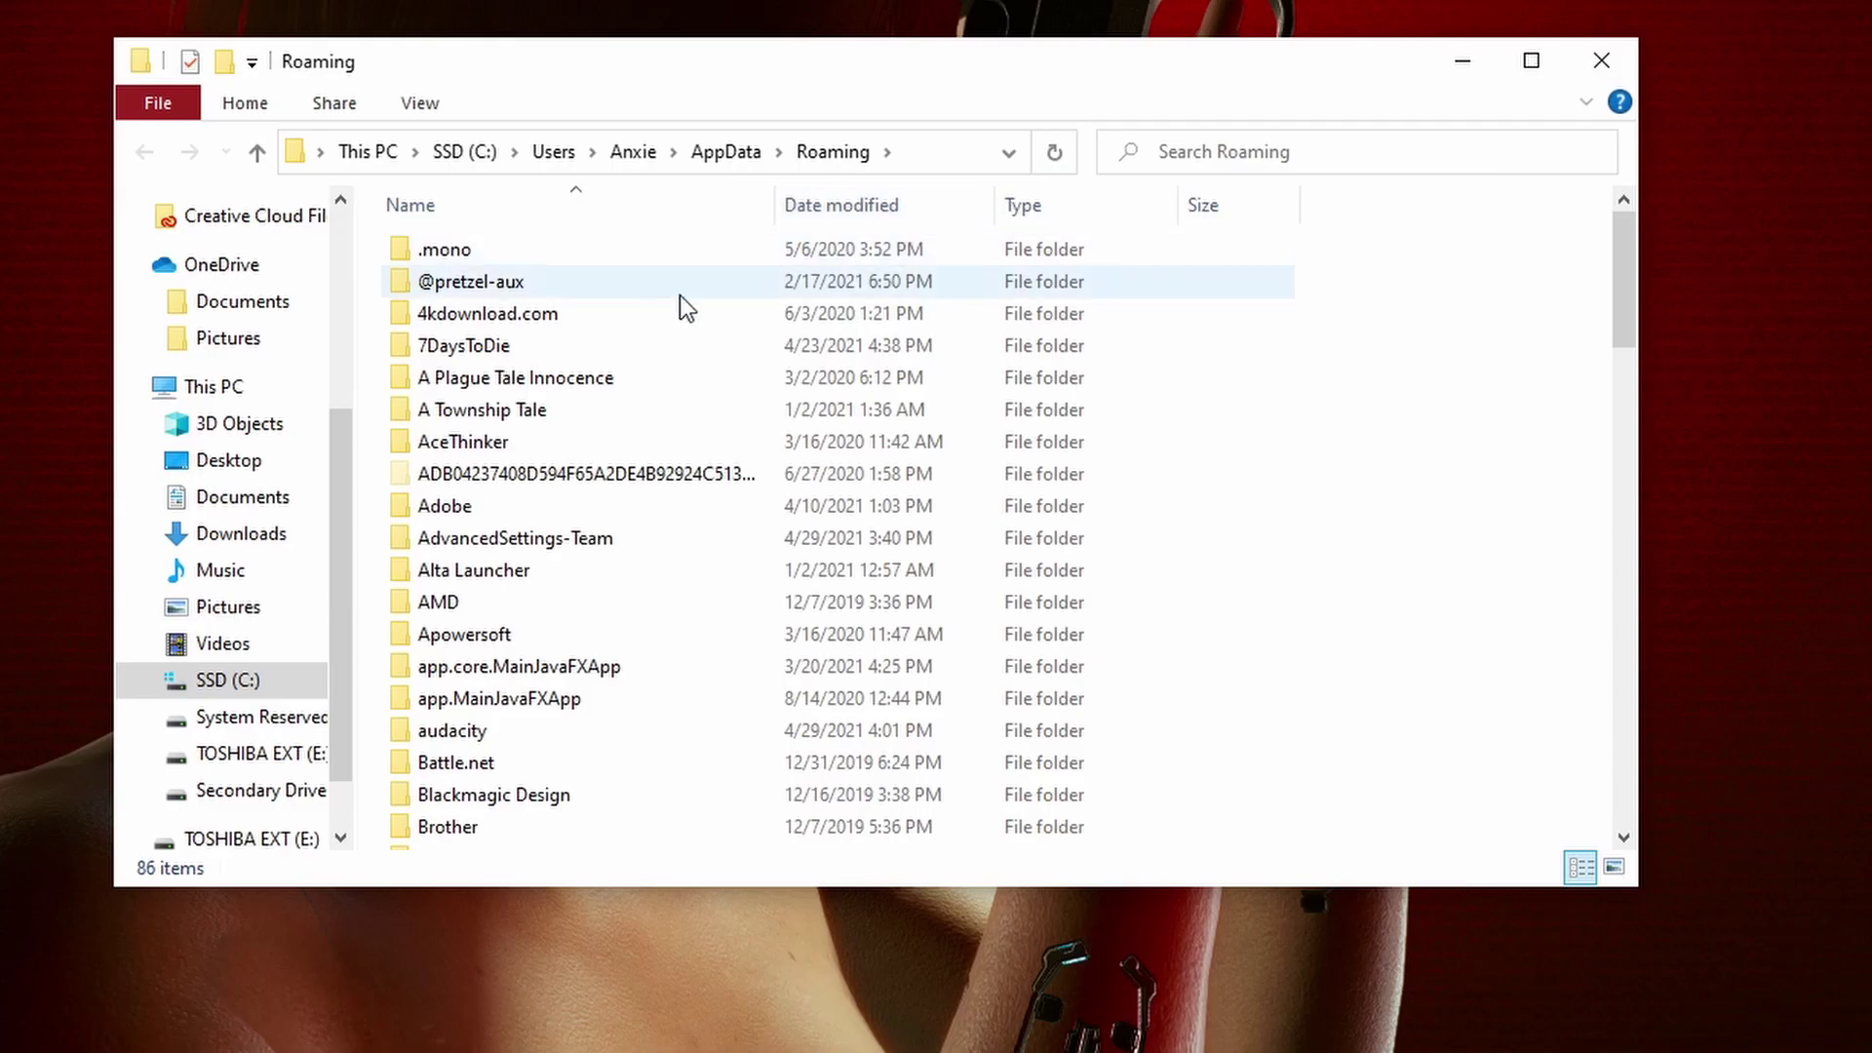
{"action": "double_click", "coordinate": [593, 537]}
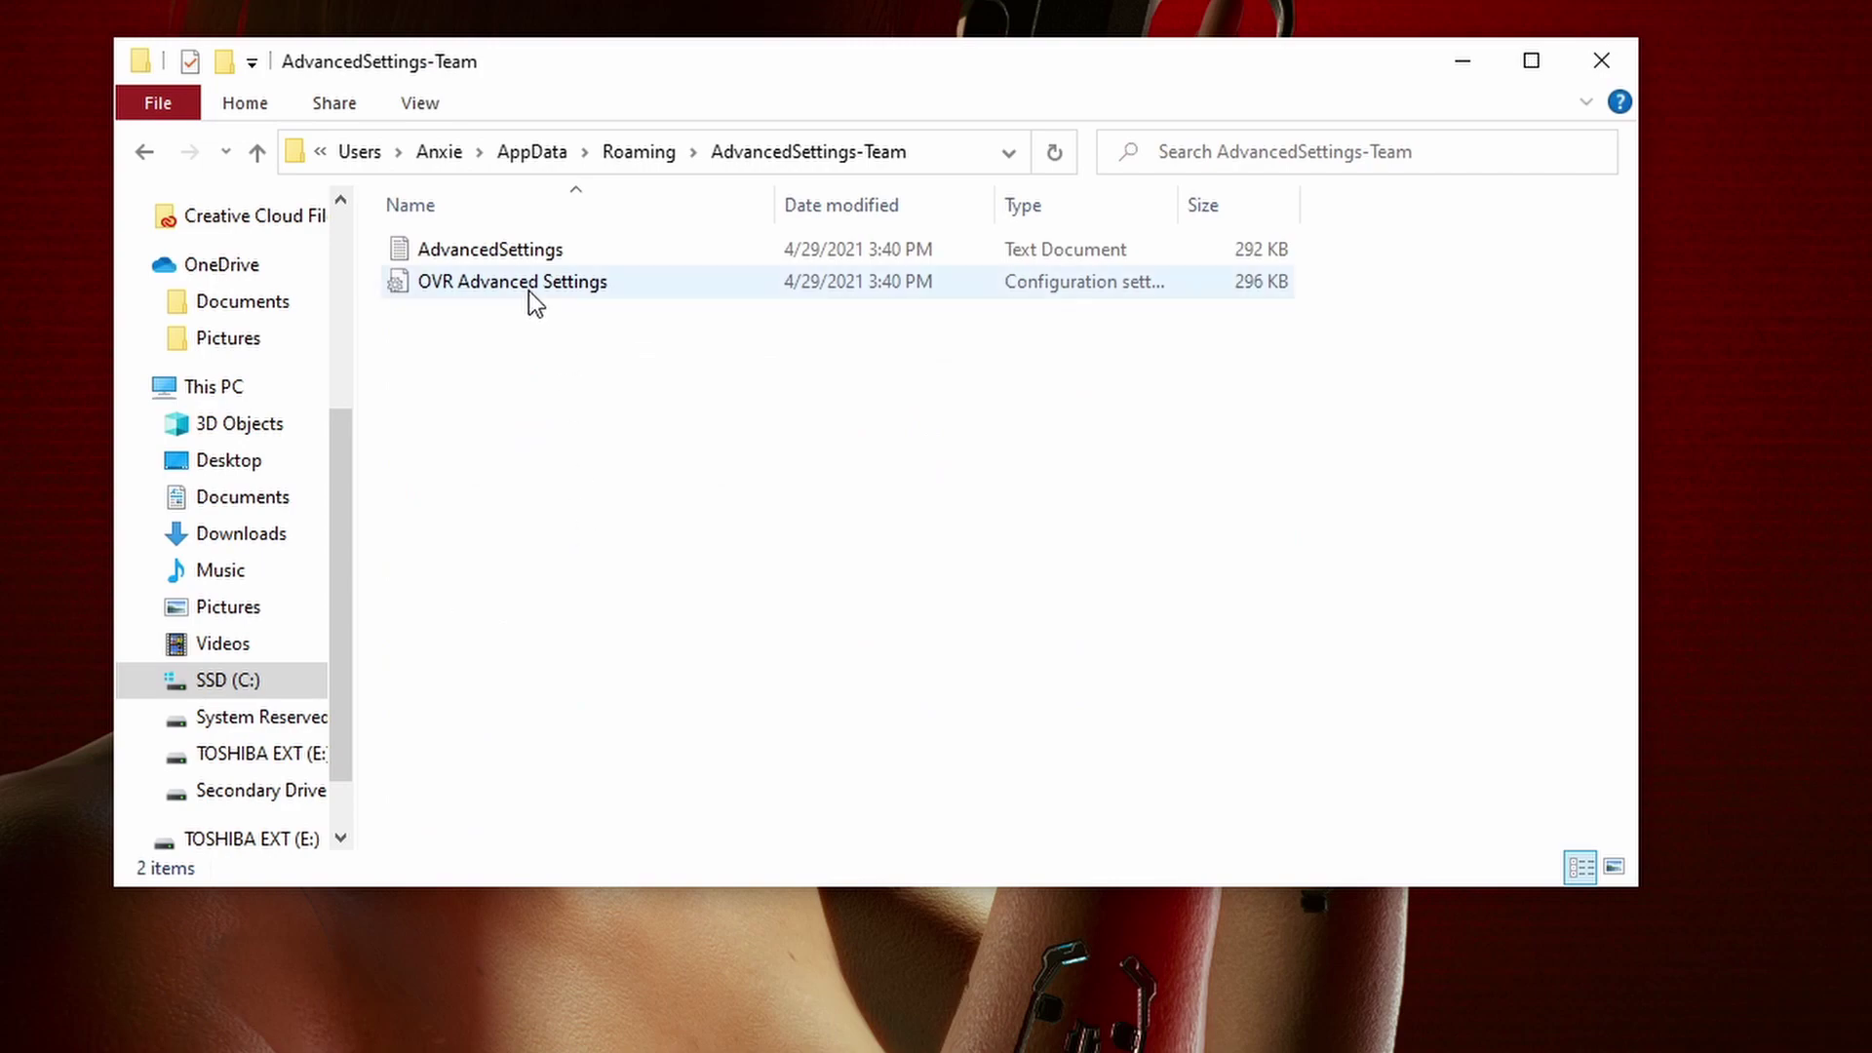
{"action": "double_click", "coordinate": [529, 283]}
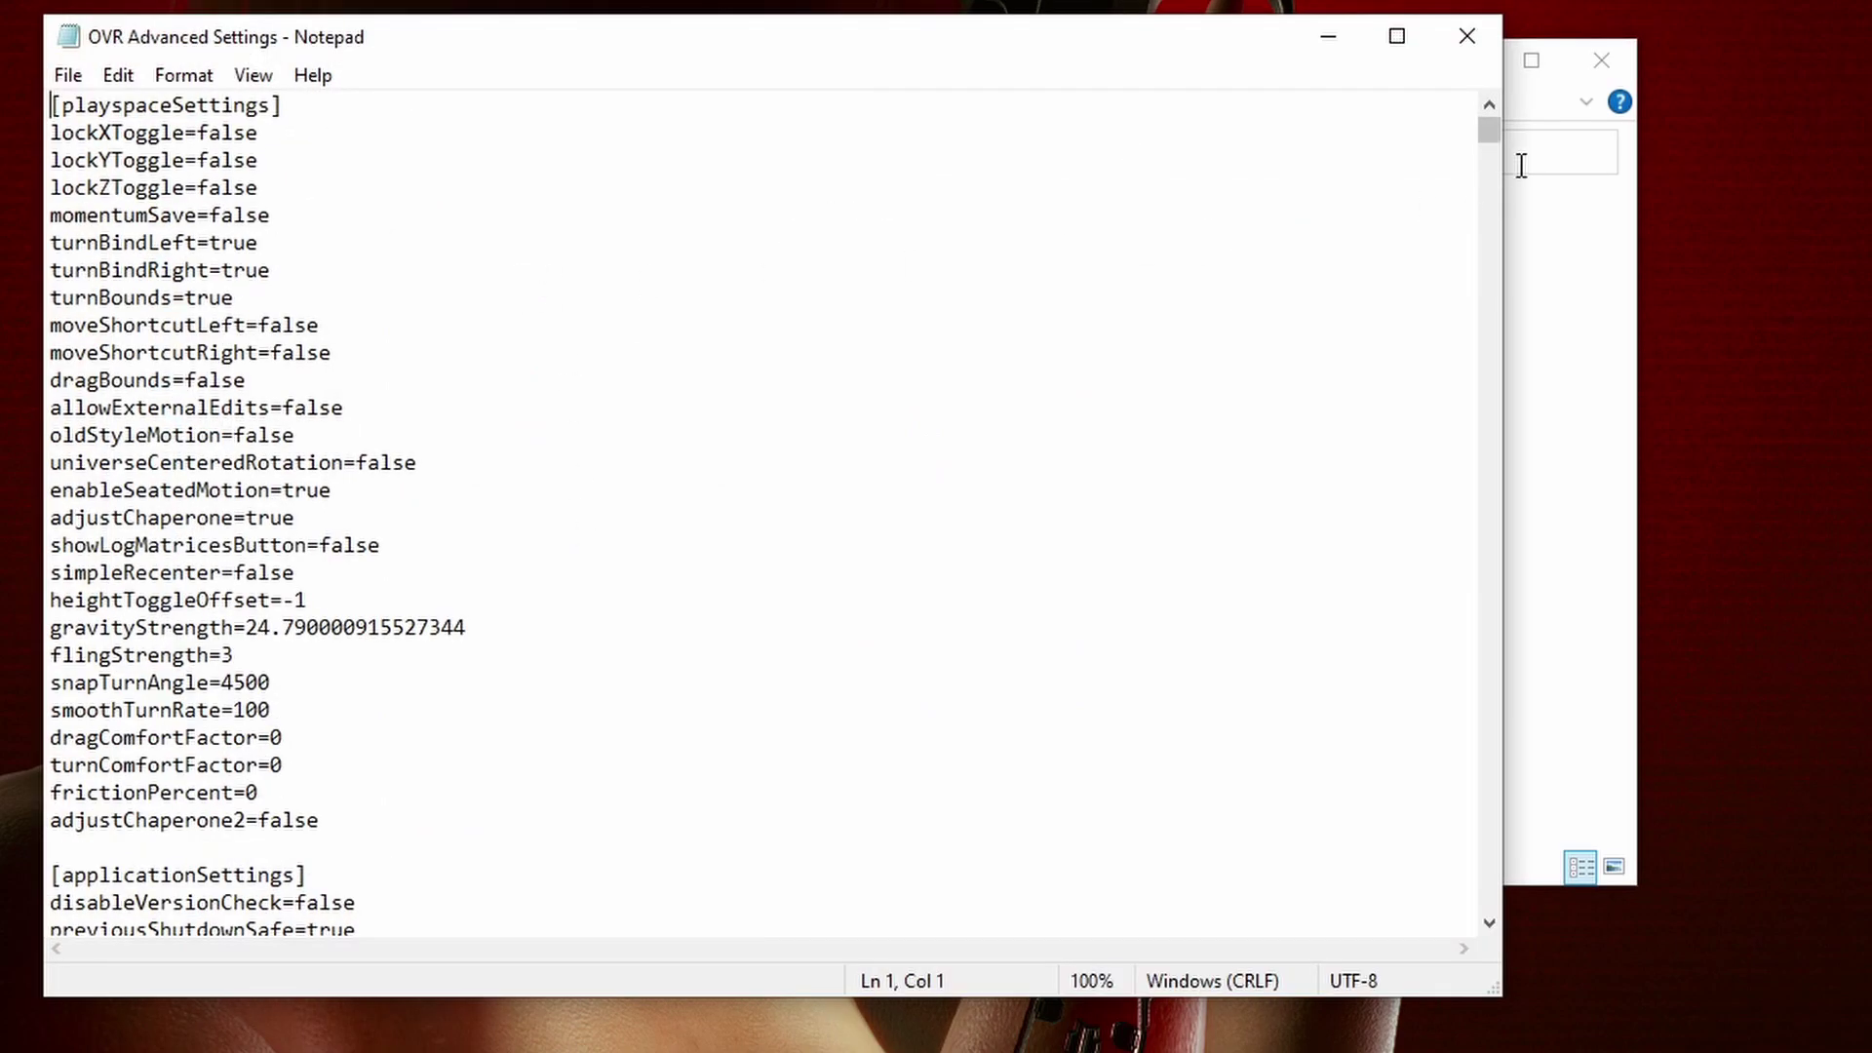
Find the keyboardOne=^>m line under [keyboardShortcuts] and save the config file.
{"action": "scroll", "coordinate": [586, 375], "scroll_direction": "down", "scroll_amount": 15}
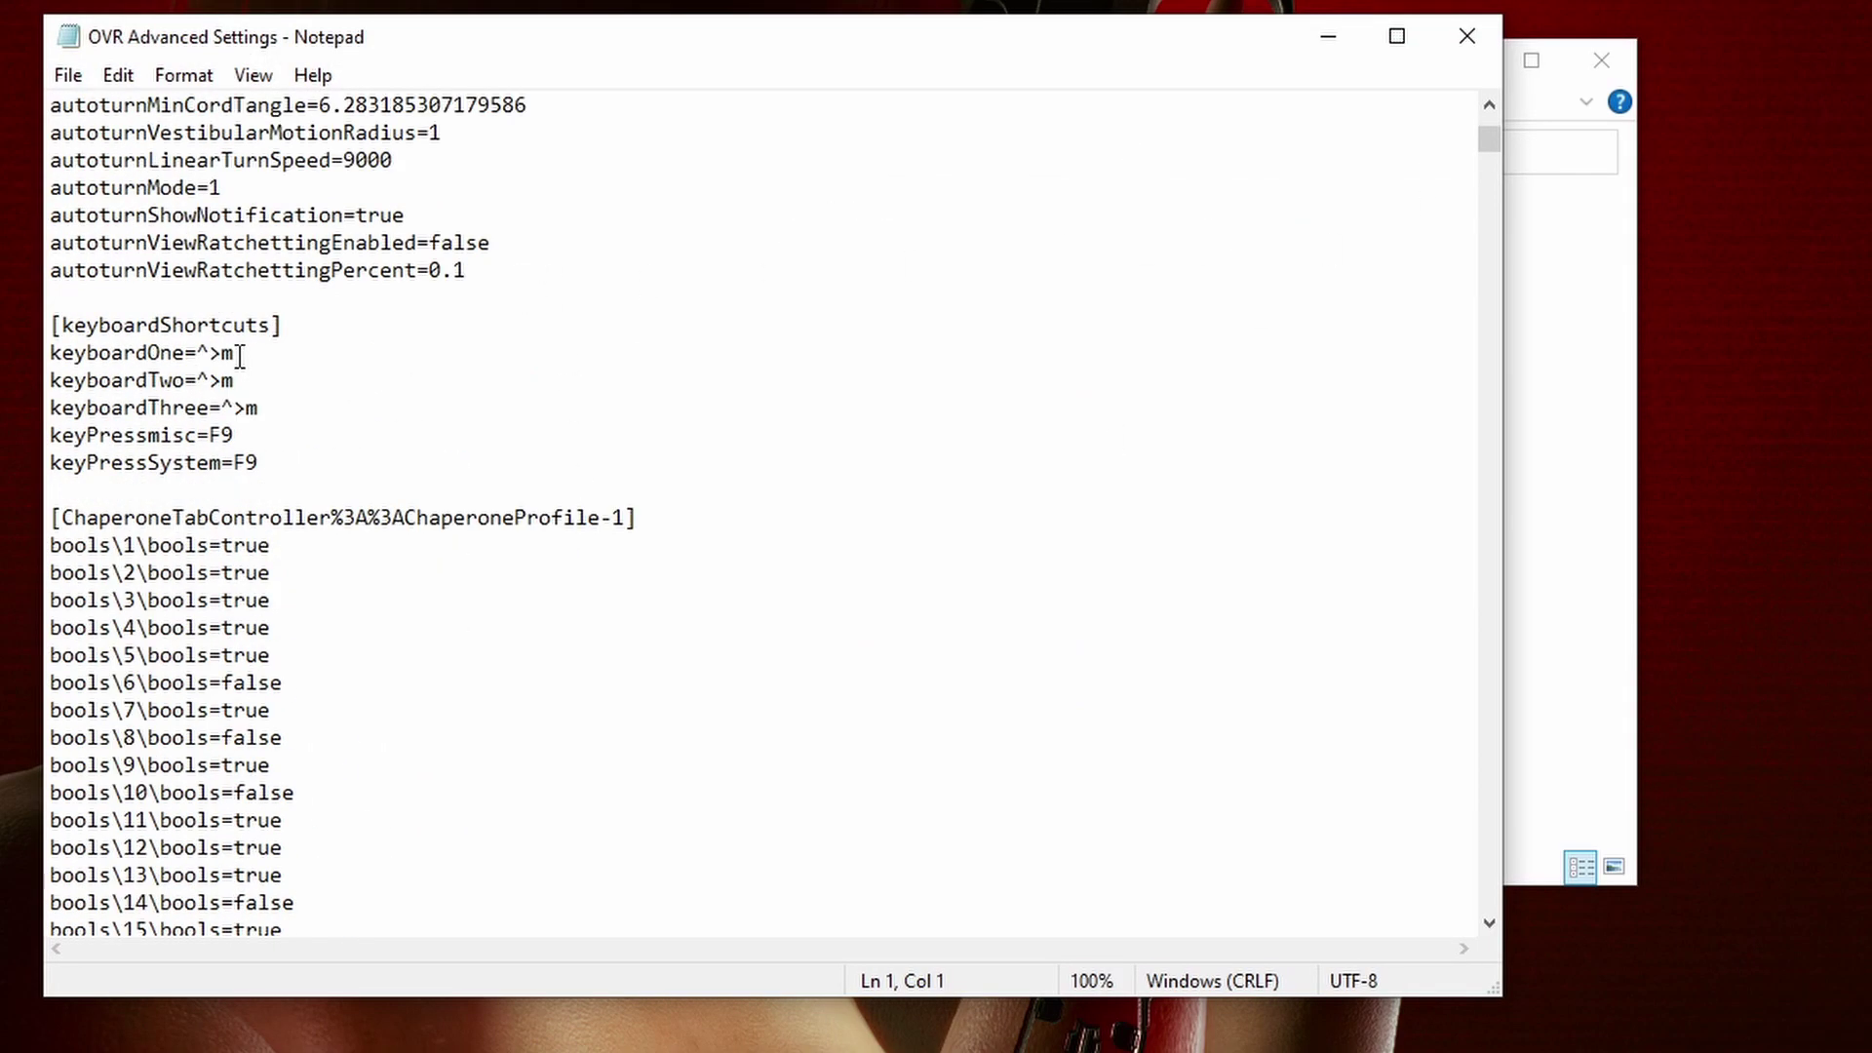
{"action": "left_click", "coordinate": [239, 357]}
{"action": "left_click_drag", "start_coordinate": [55, 325], "coordinate": [246, 363]}
{"action": "left_click", "coordinate": [249, 360]}
{"action": "left_click", "coordinate": [218, 111]}
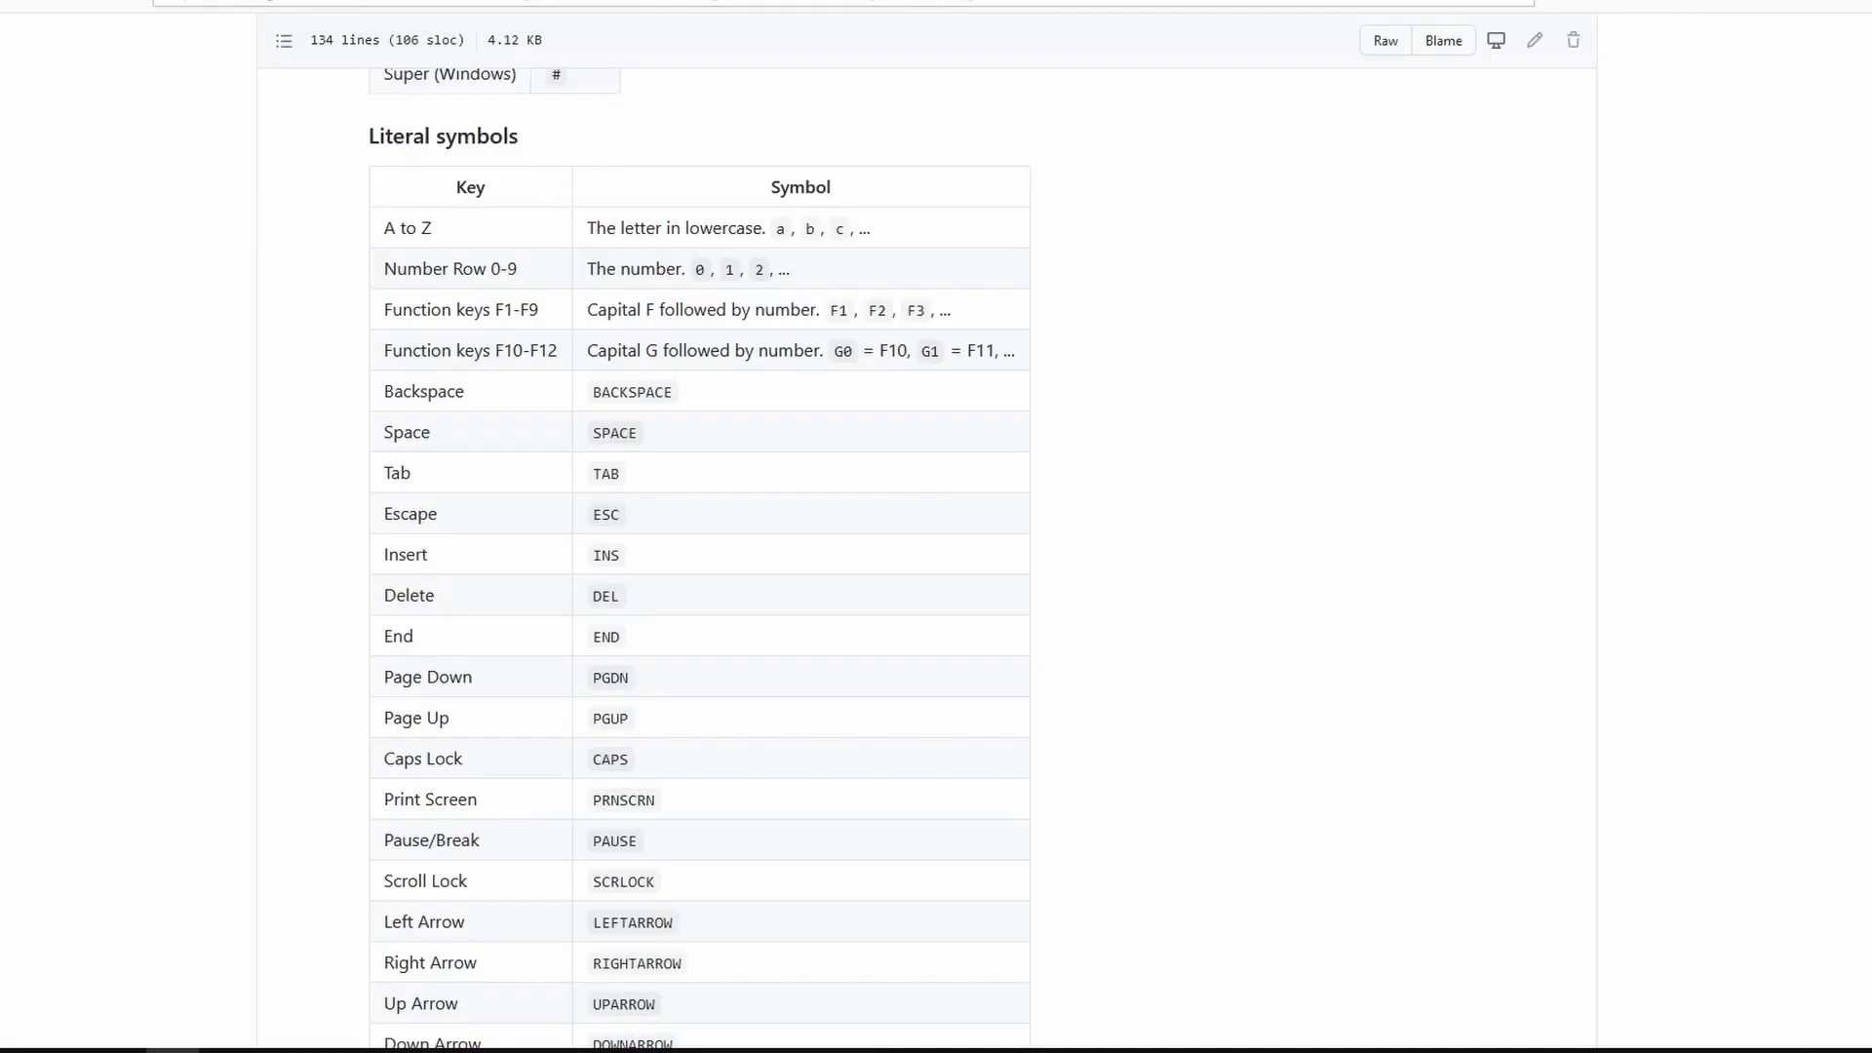
Scroll through the Literal symbols and Misc symbols key-code tables in the GitHub README.
{"action": "scroll", "coordinate": [699, 559], "scroll_direction": "down", "scroll_amount": 8}
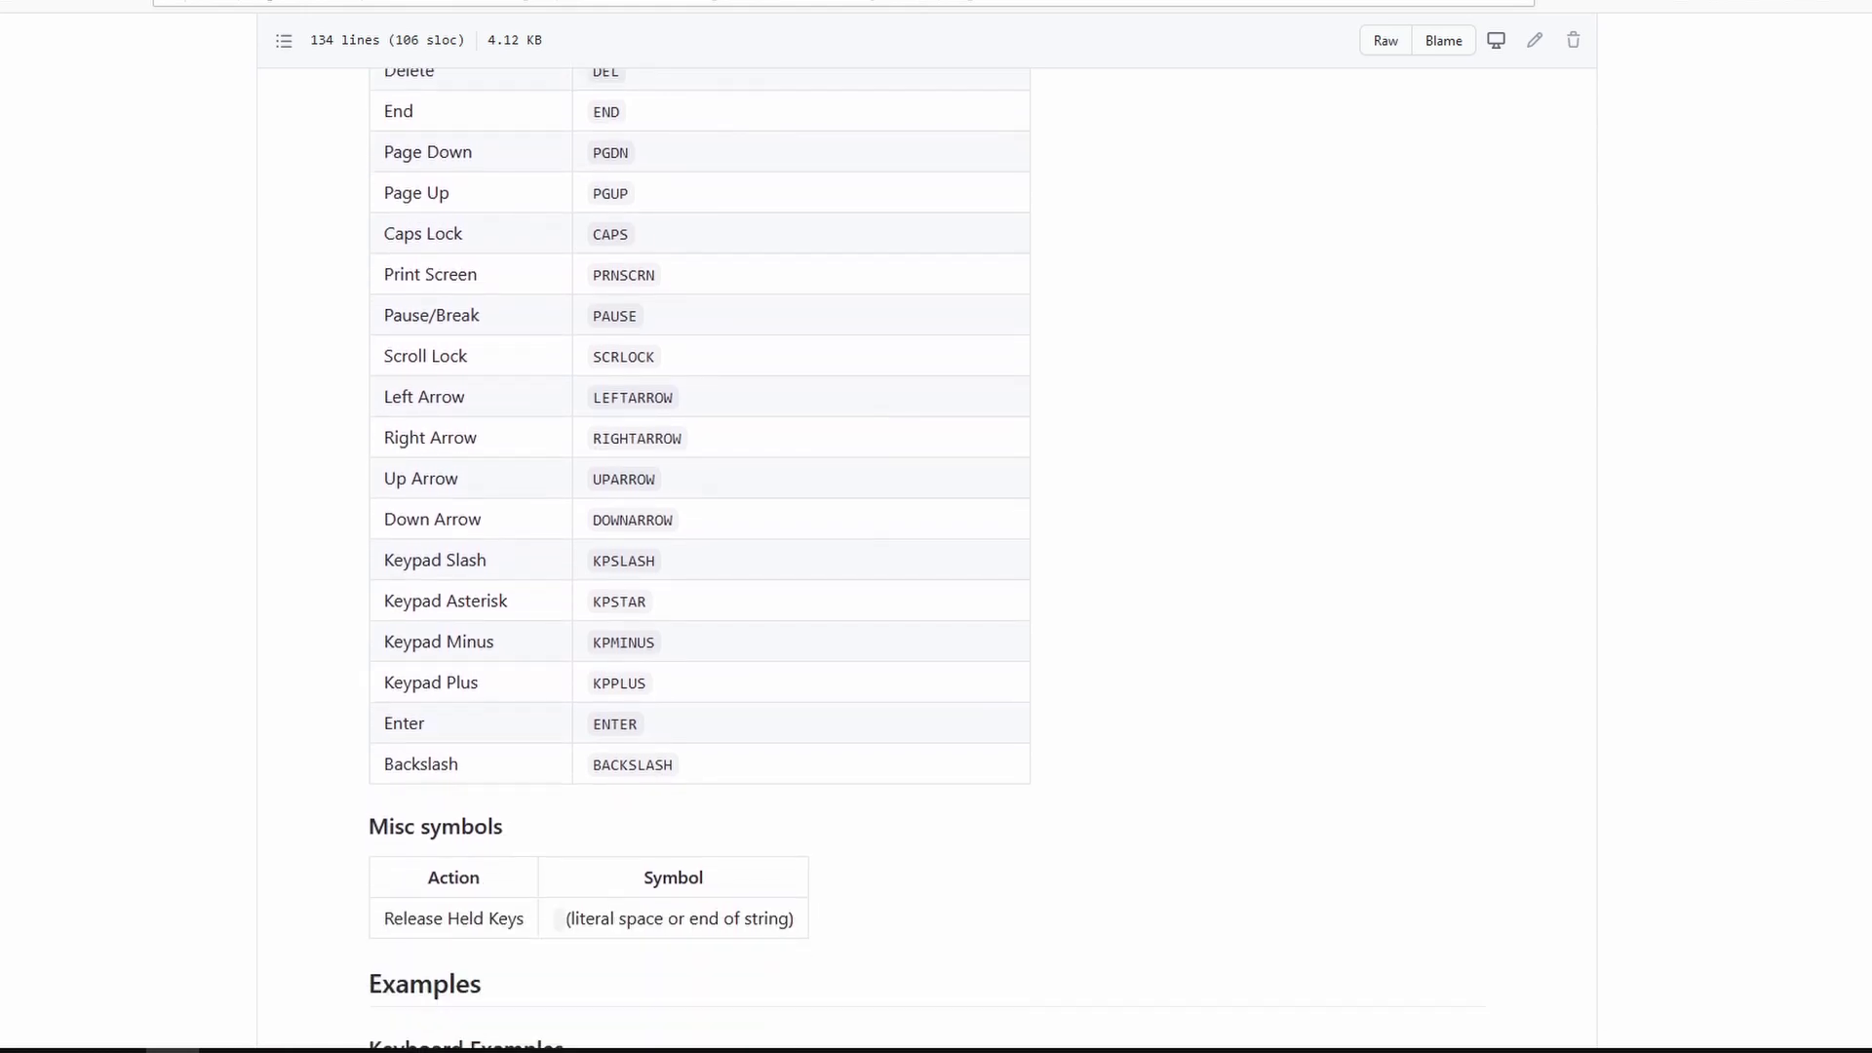
{"action": "scroll", "coordinate": [927, 566], "scroll_direction": "down", "scroll_amount": 6}
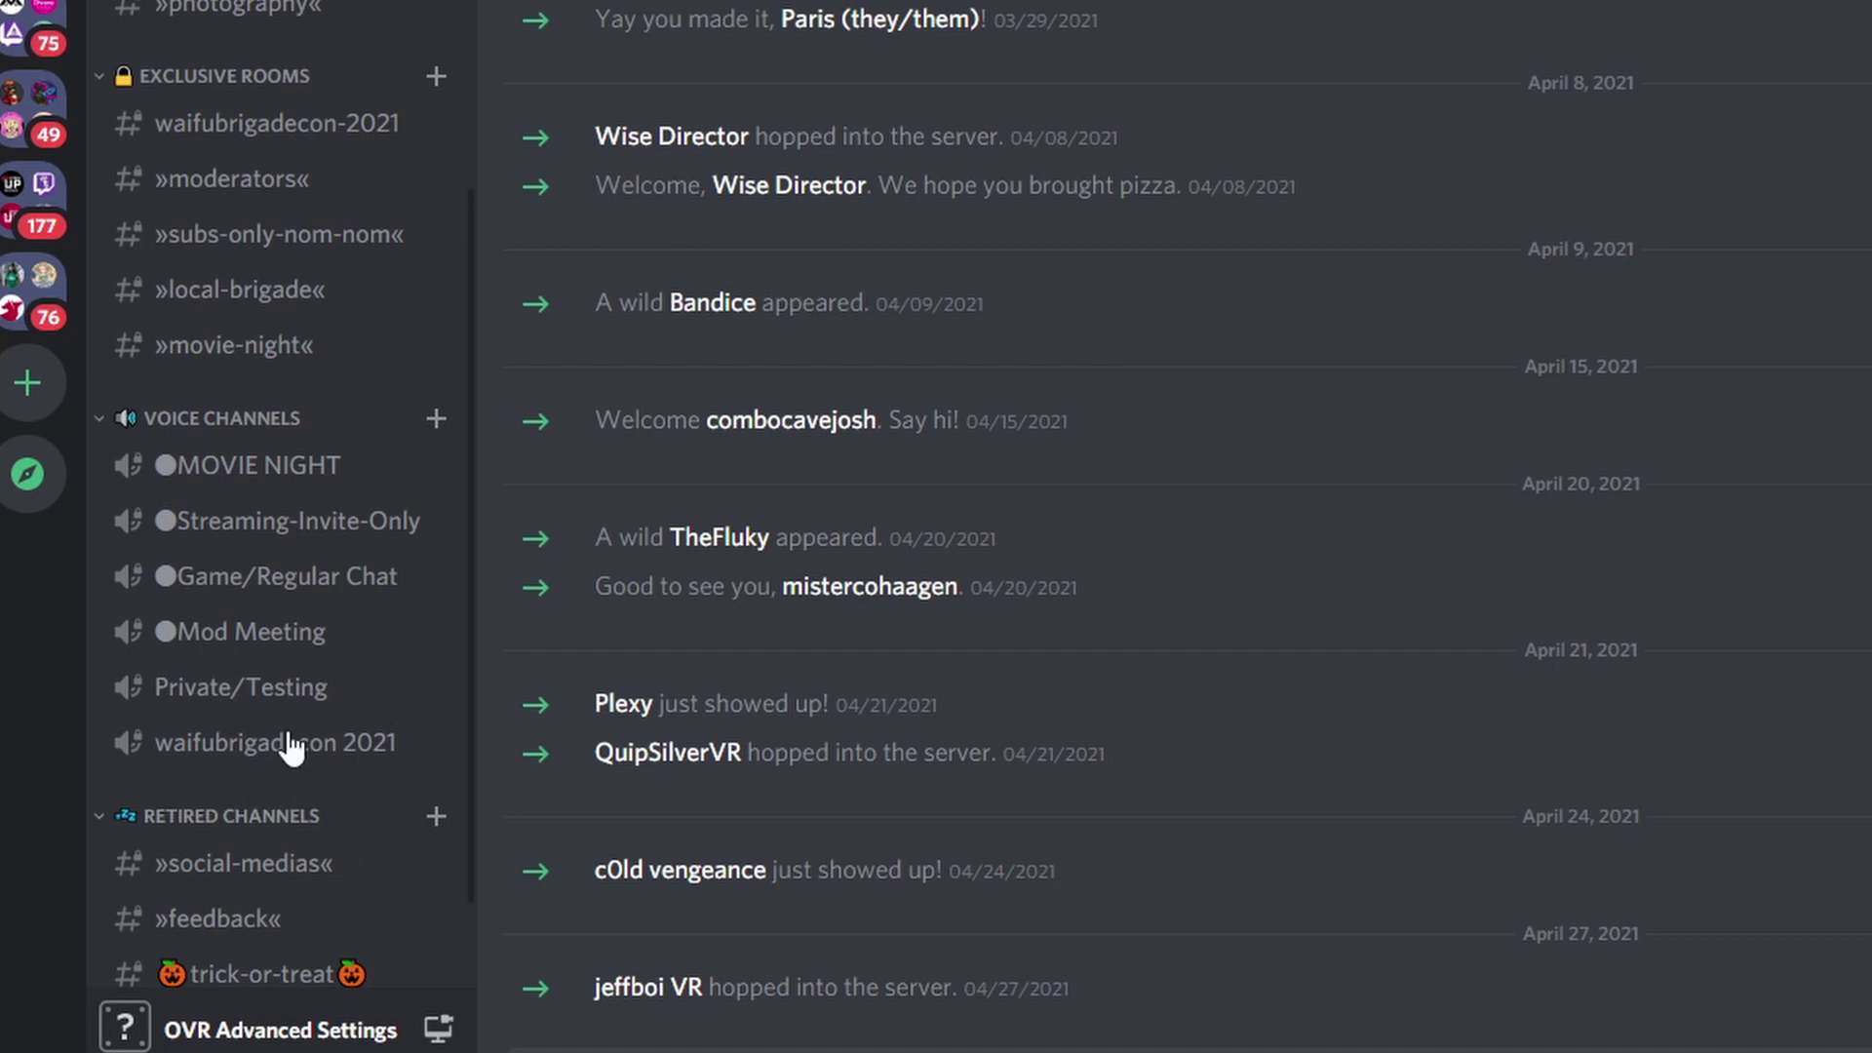
Join the Private/Testing voice channel and toggle the microphone mute with Ctrl+Shift+M several times.
{"action": "left_click", "coordinate": [252, 682]}
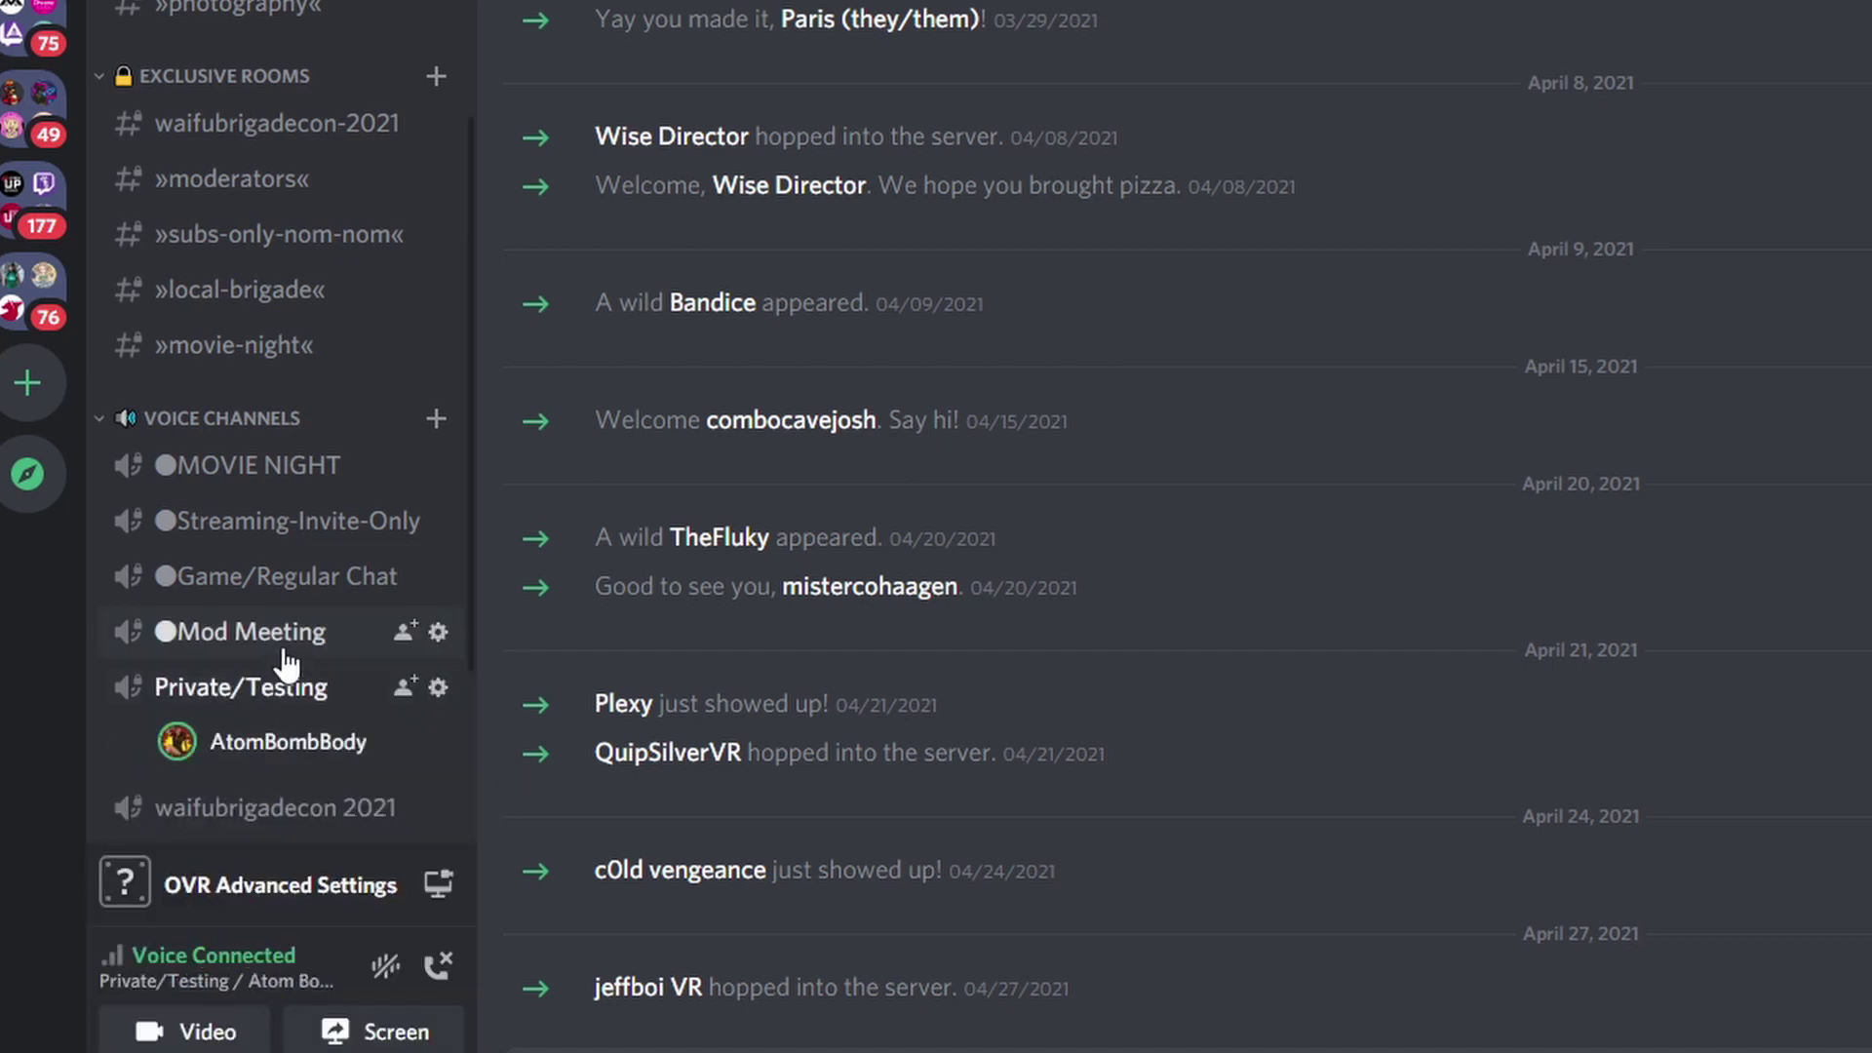
{"action": "key", "text": "ctrl+shift+m"}
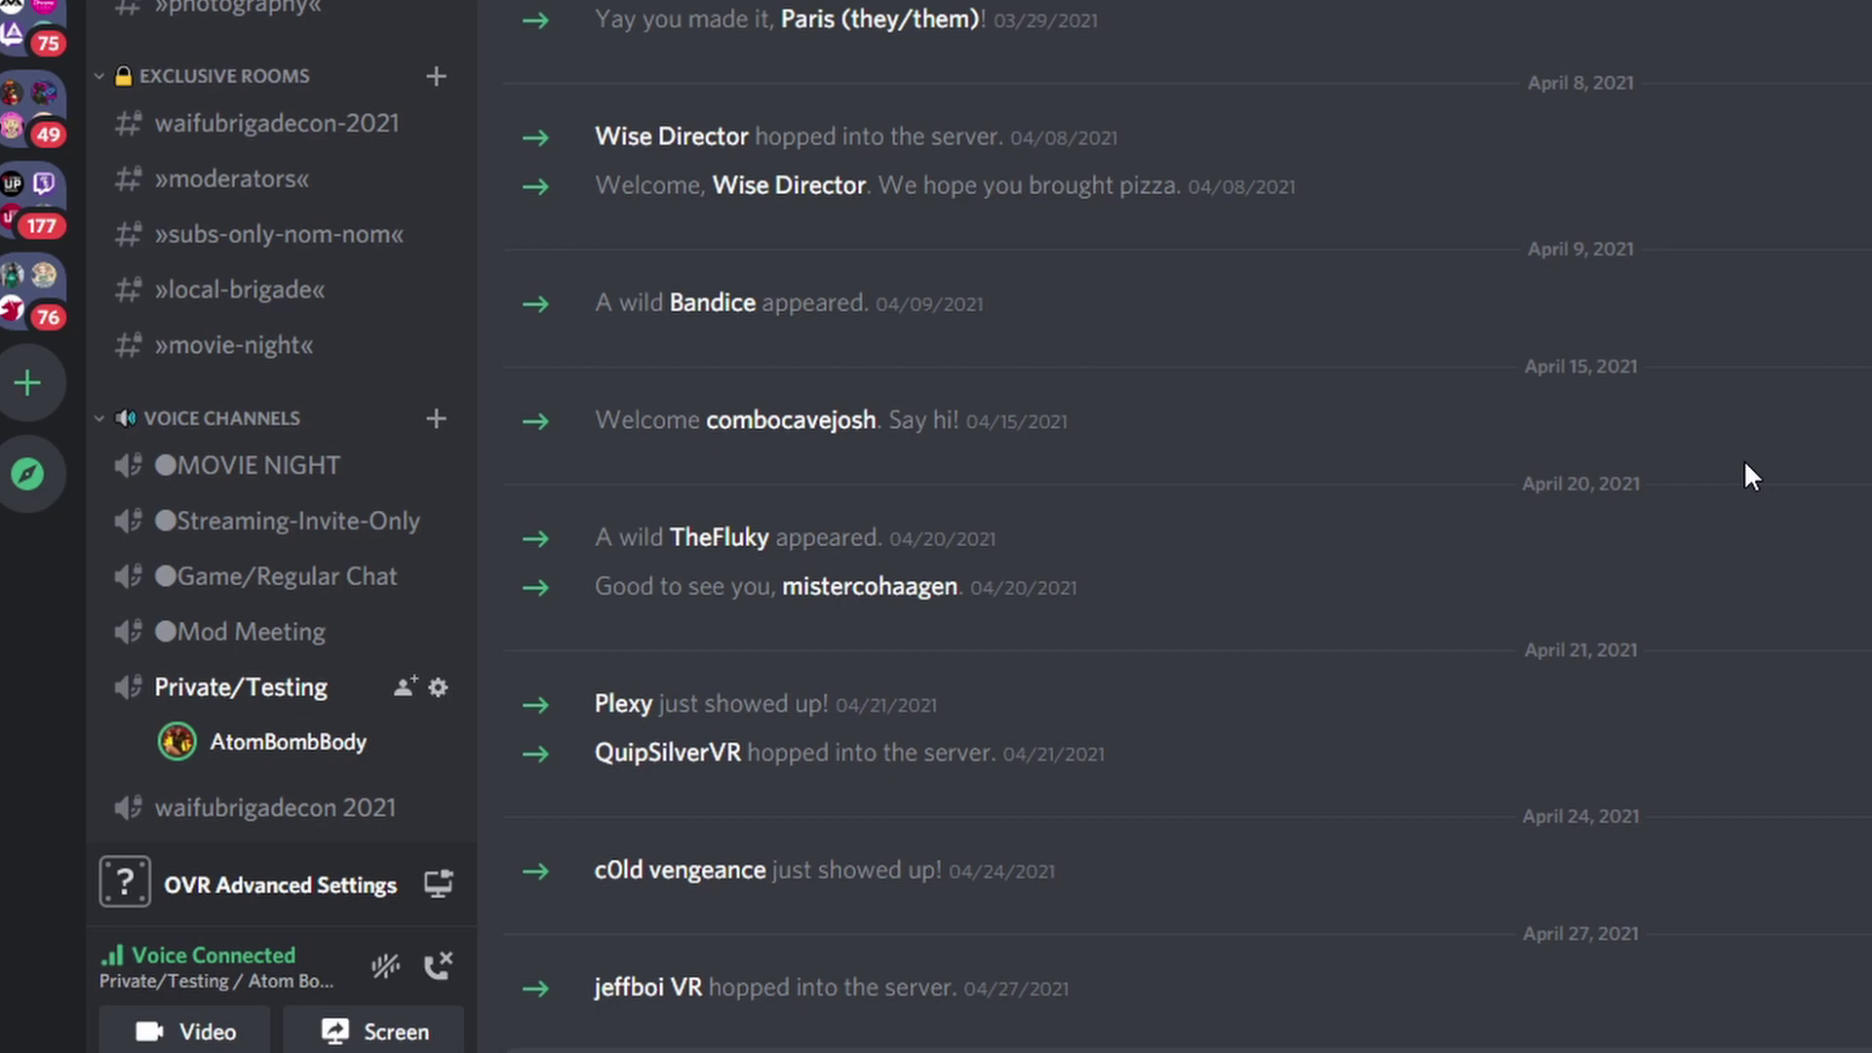
{"action": "key", "text": "ctrl+shift+m"}
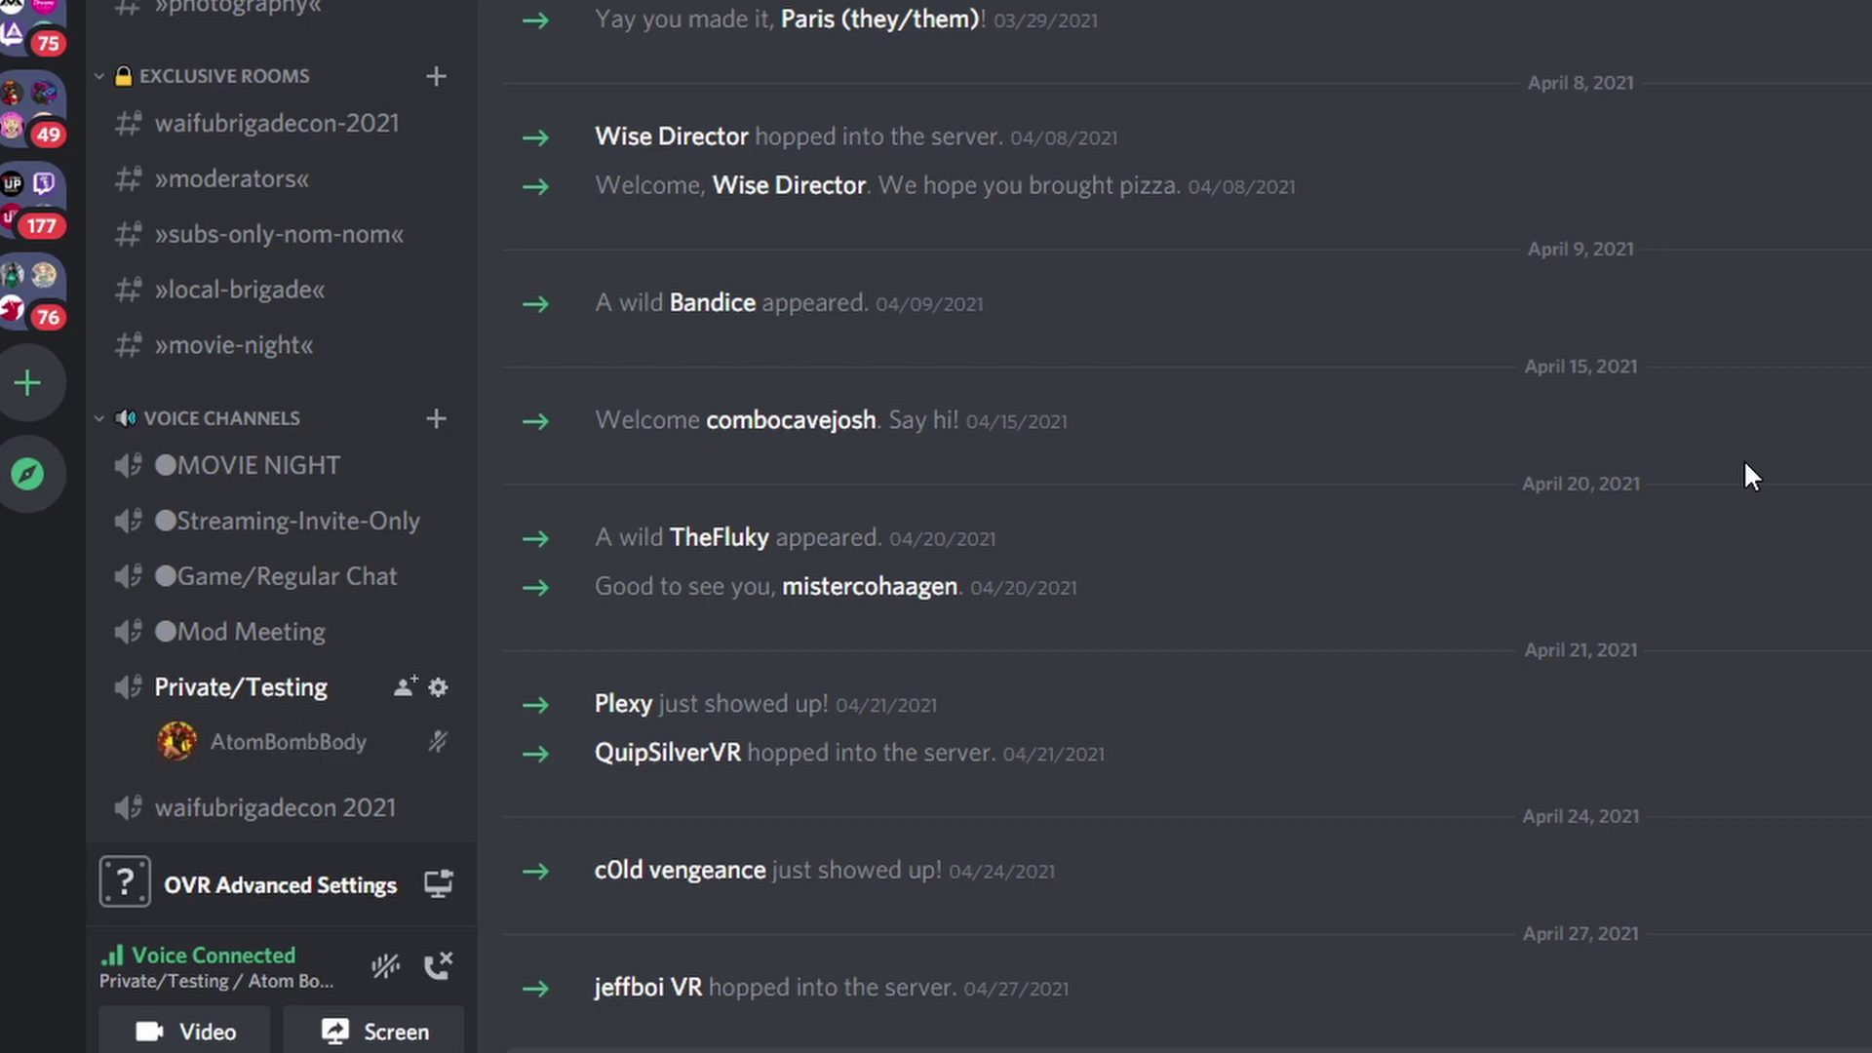
{"action": "key", "text": "ctrl+shift+m"}
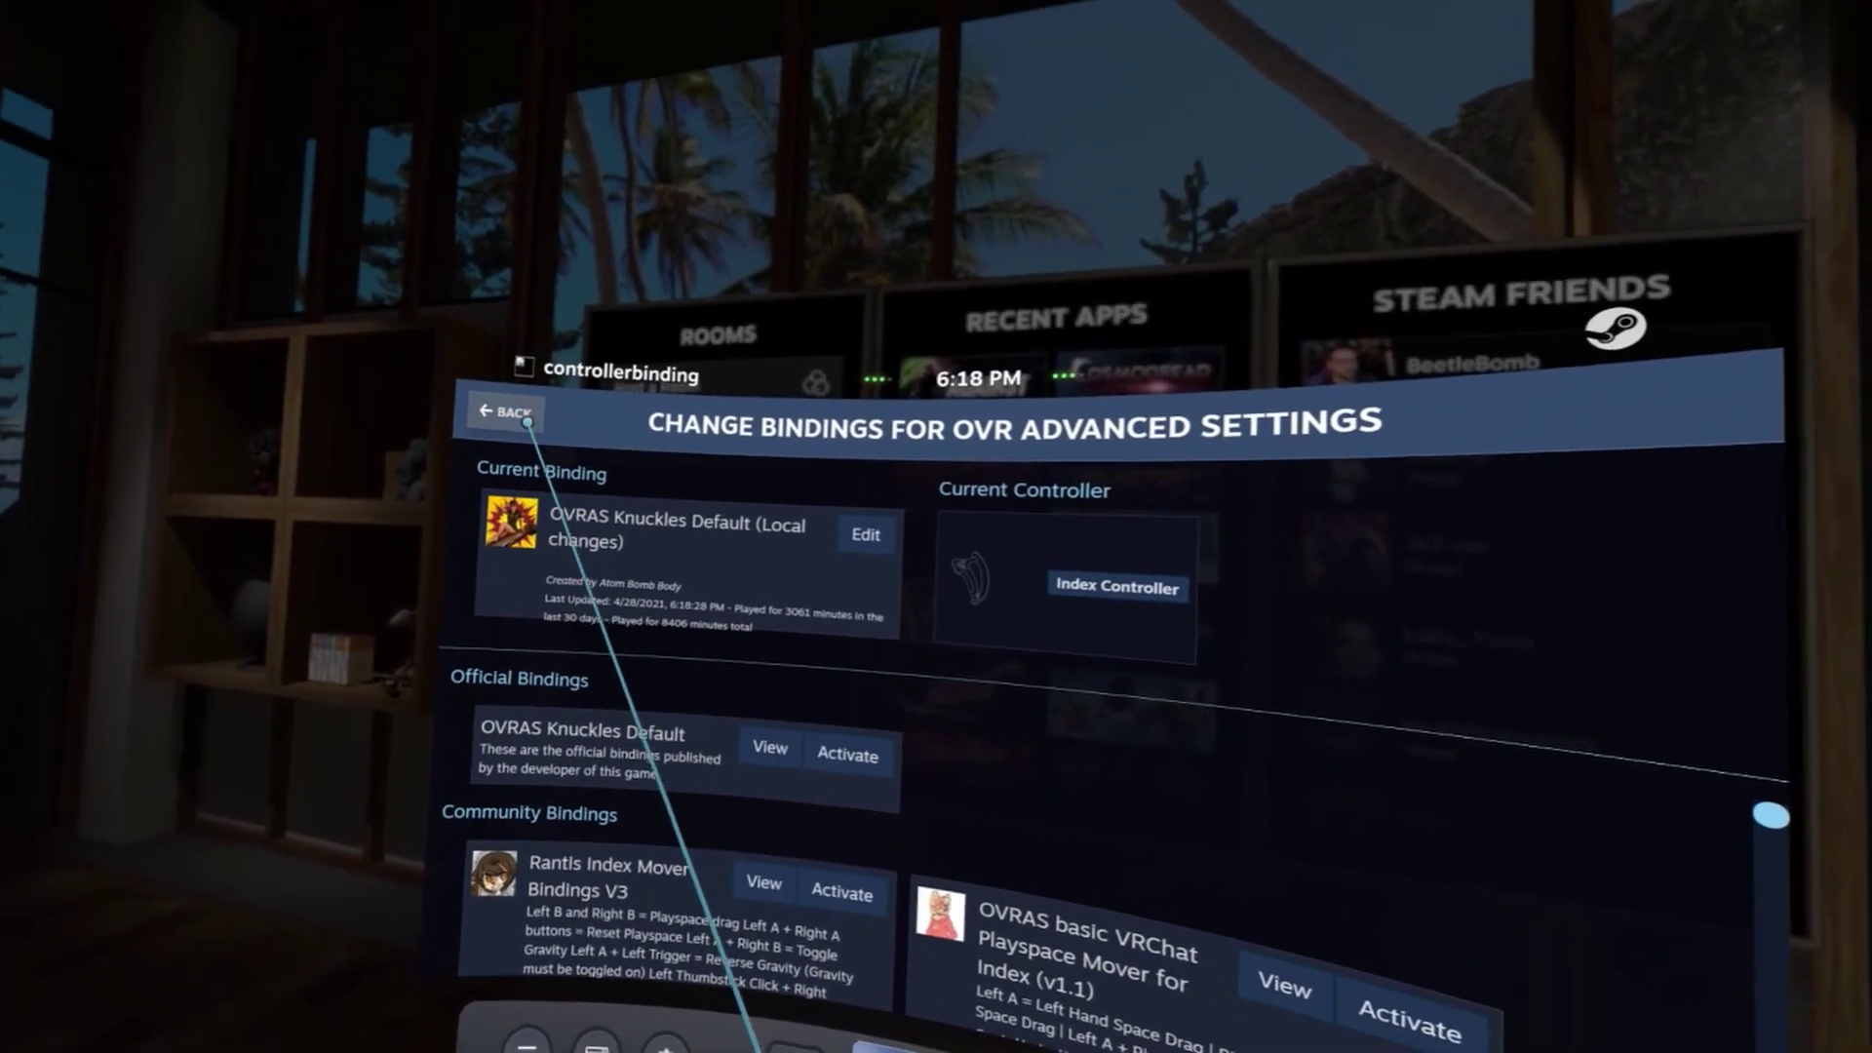
Edit Phasmophobia's Index Controller Legacy Defaults binding and start deleting the left B Button's button mode.
{"action": "left_click", "coordinate": [497, 412]}
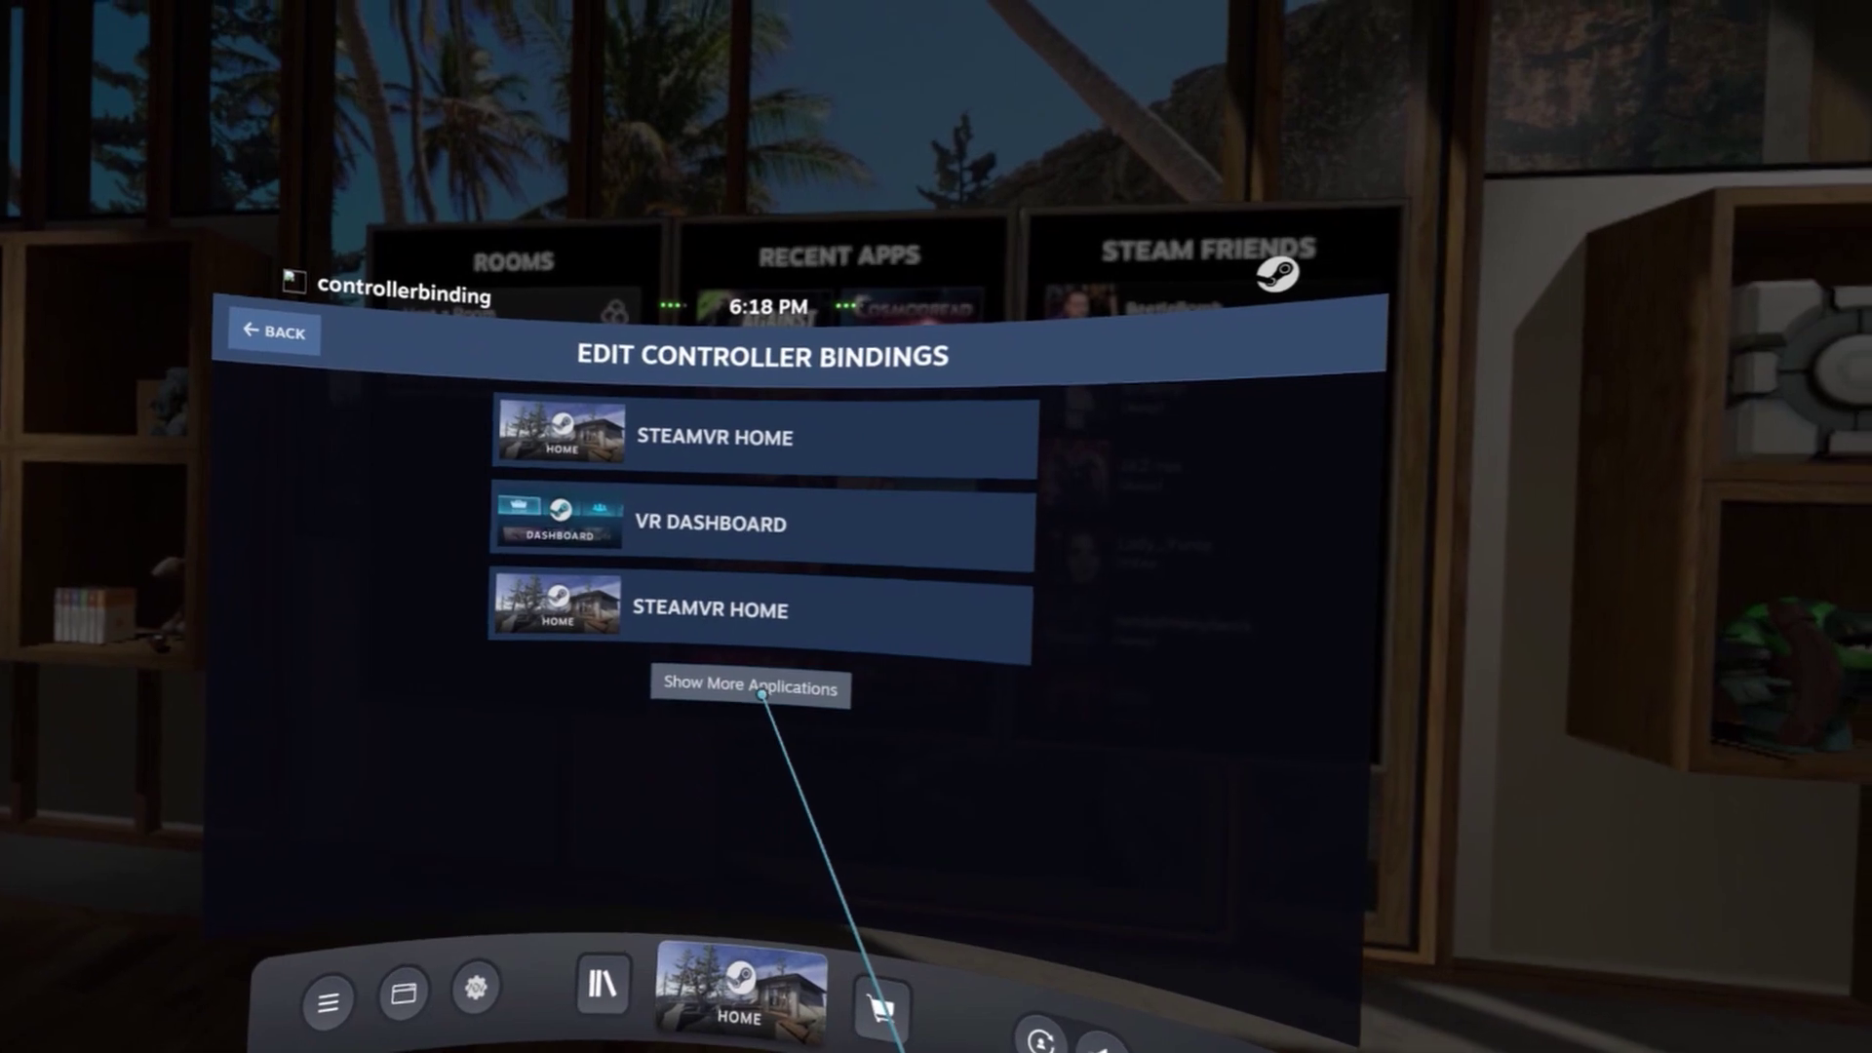
{"action": "left_click", "coordinate": [733, 698]}
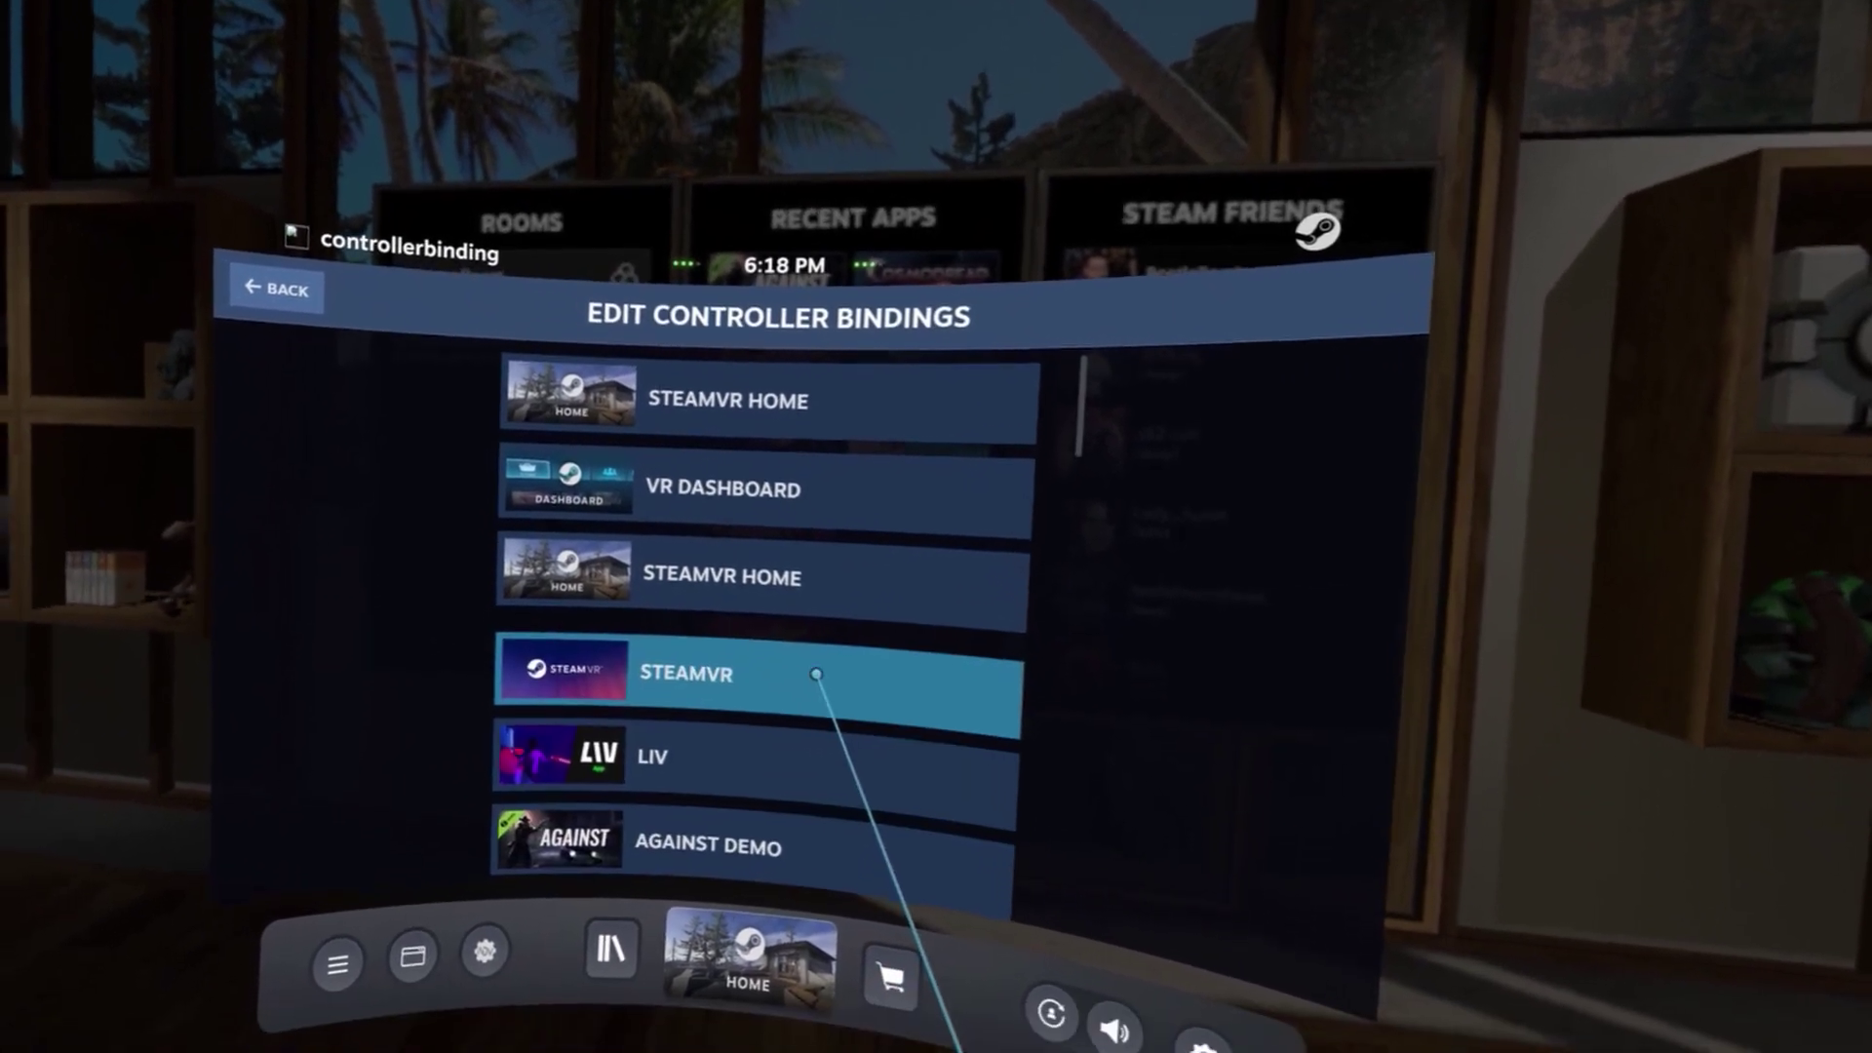
{"action": "scroll", "coordinate": [808, 669], "scroll_direction": "down", "scroll_amount": 10}
{"action": "scroll", "coordinate": [836, 654], "scroll_direction": "down", "scroll_amount": 5}
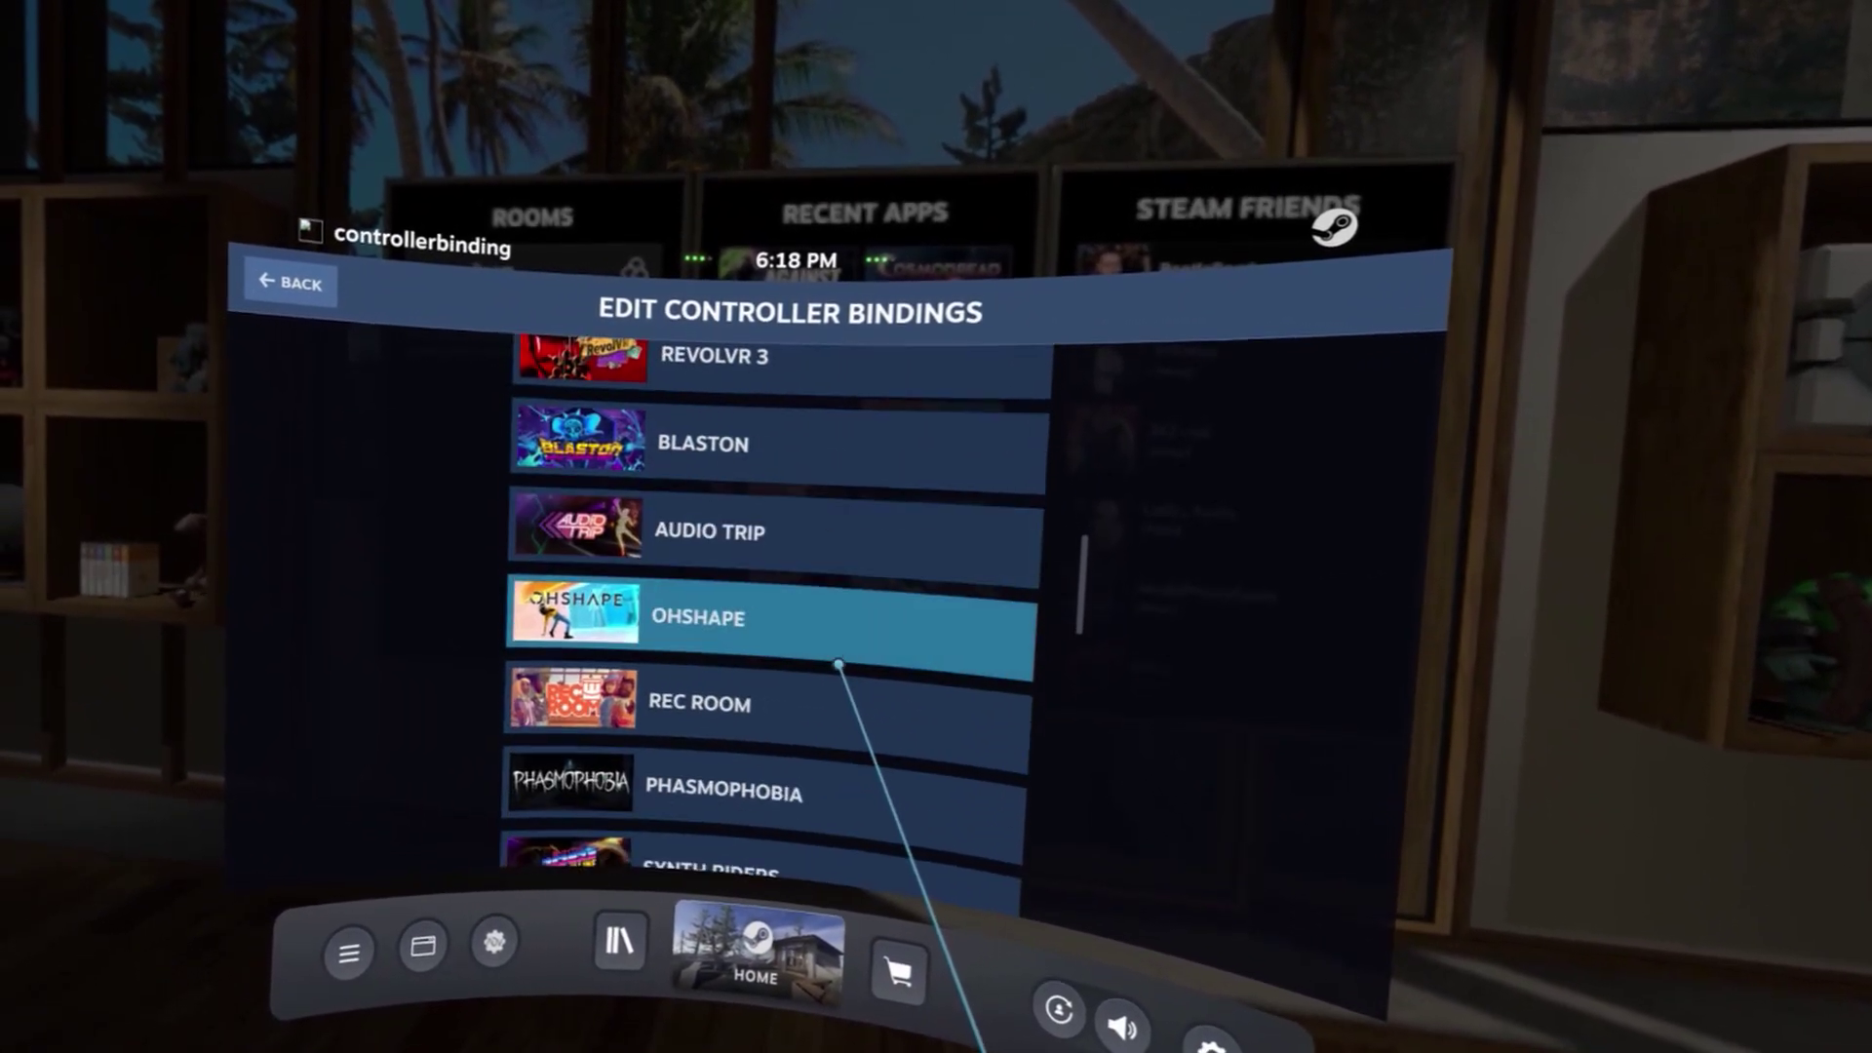
{"action": "left_click", "coordinate": [799, 629]}
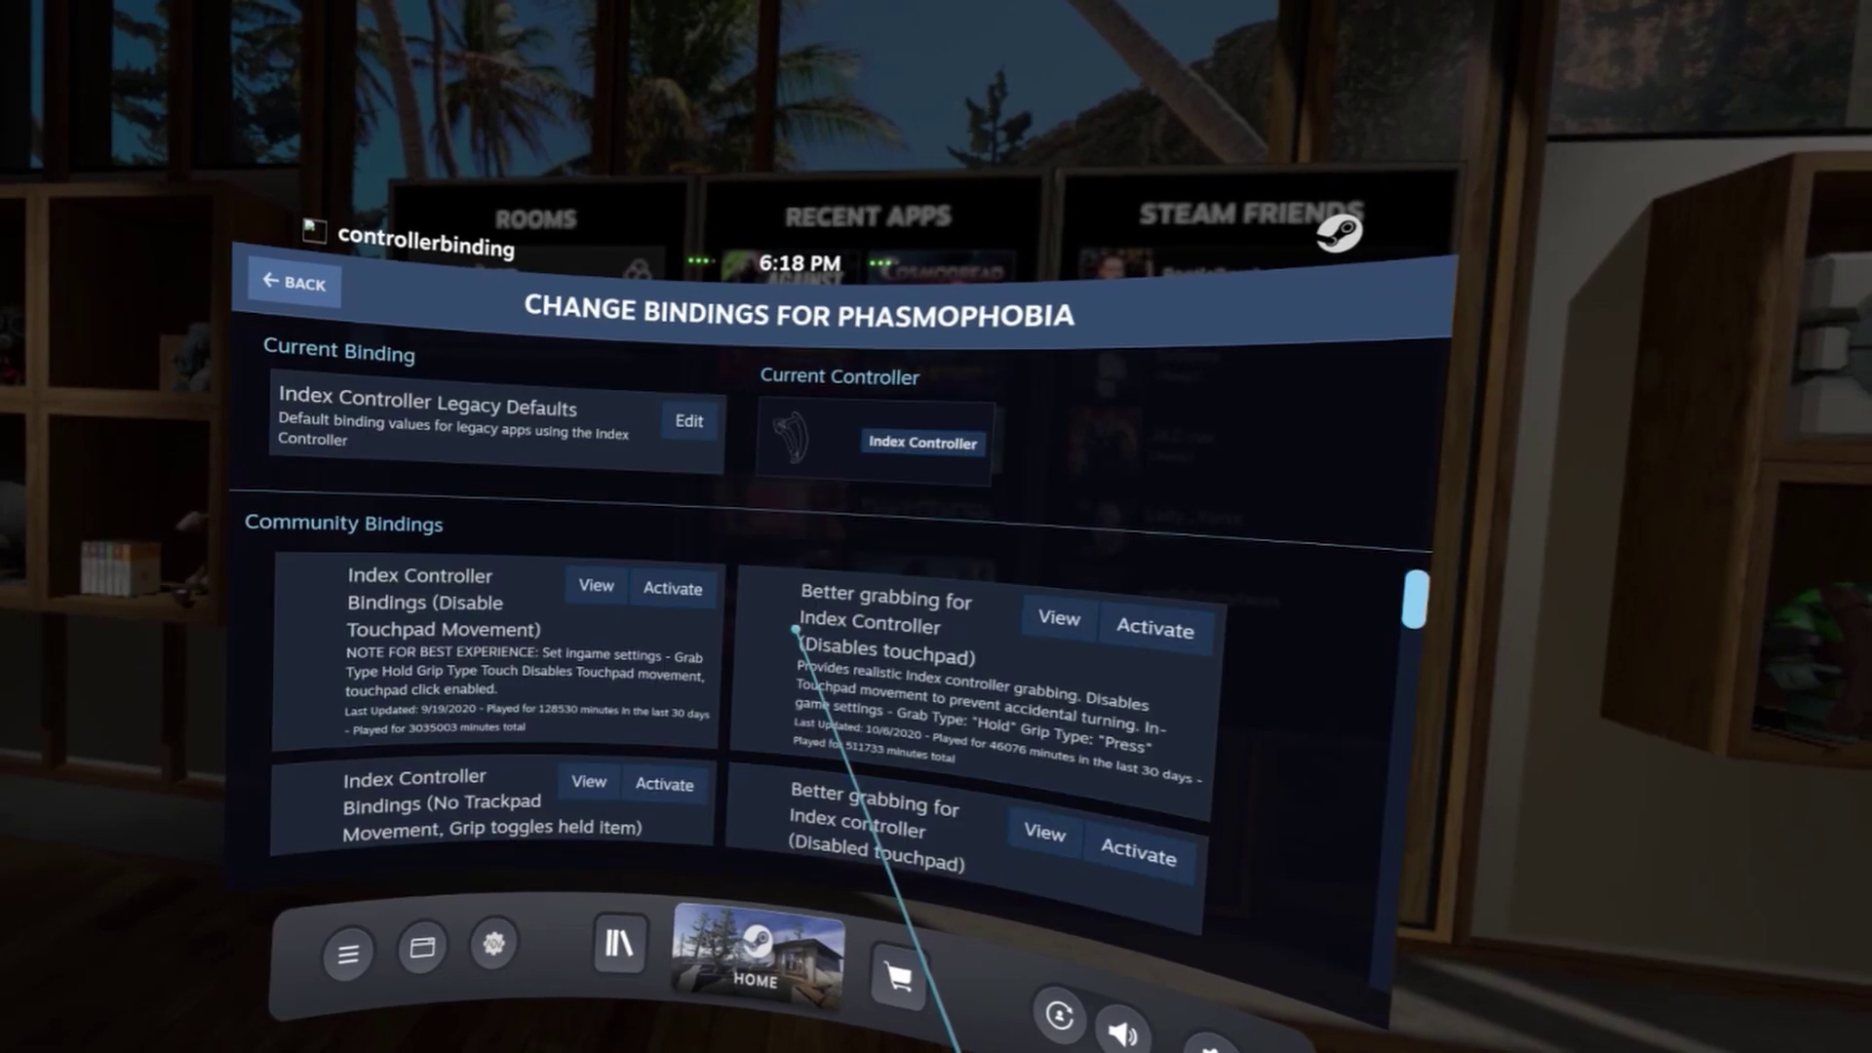
{"action": "left_click", "coordinate": [706, 453]}
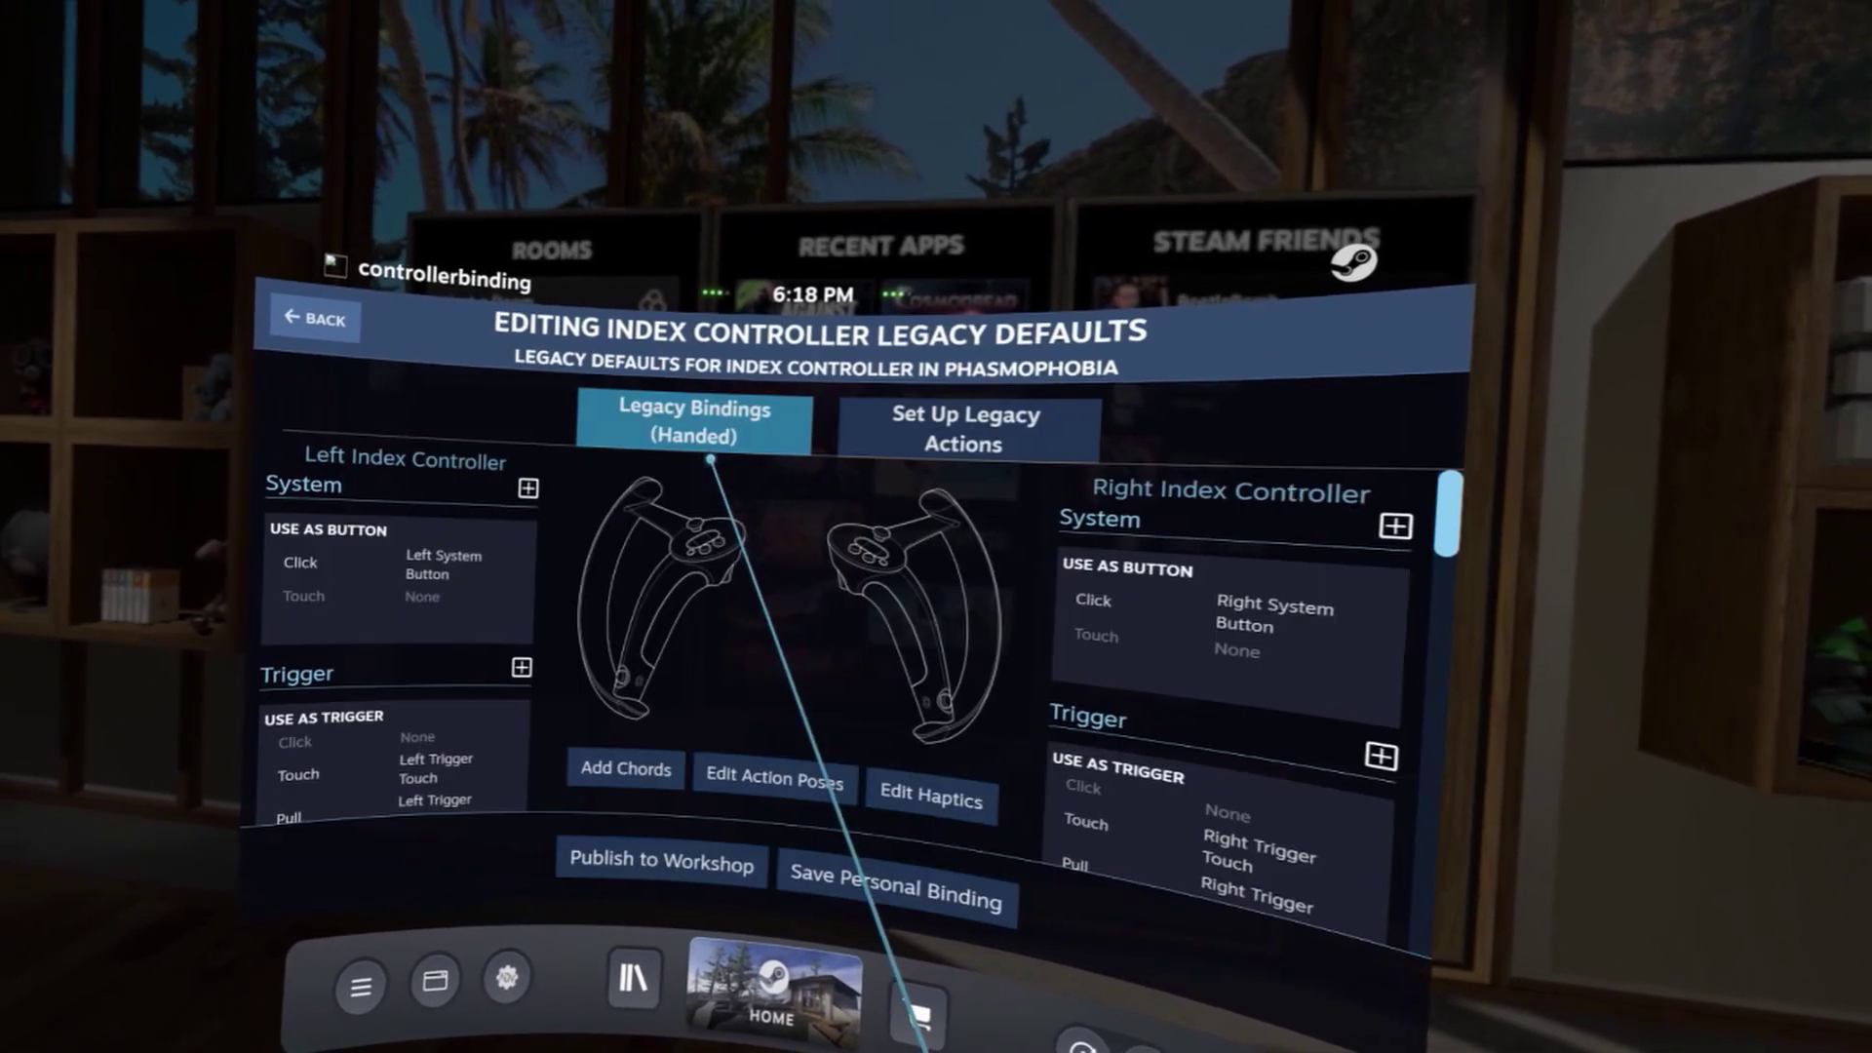
{"action": "scroll", "coordinate": [633, 683], "scroll_direction": "down", "scroll_amount": 5}
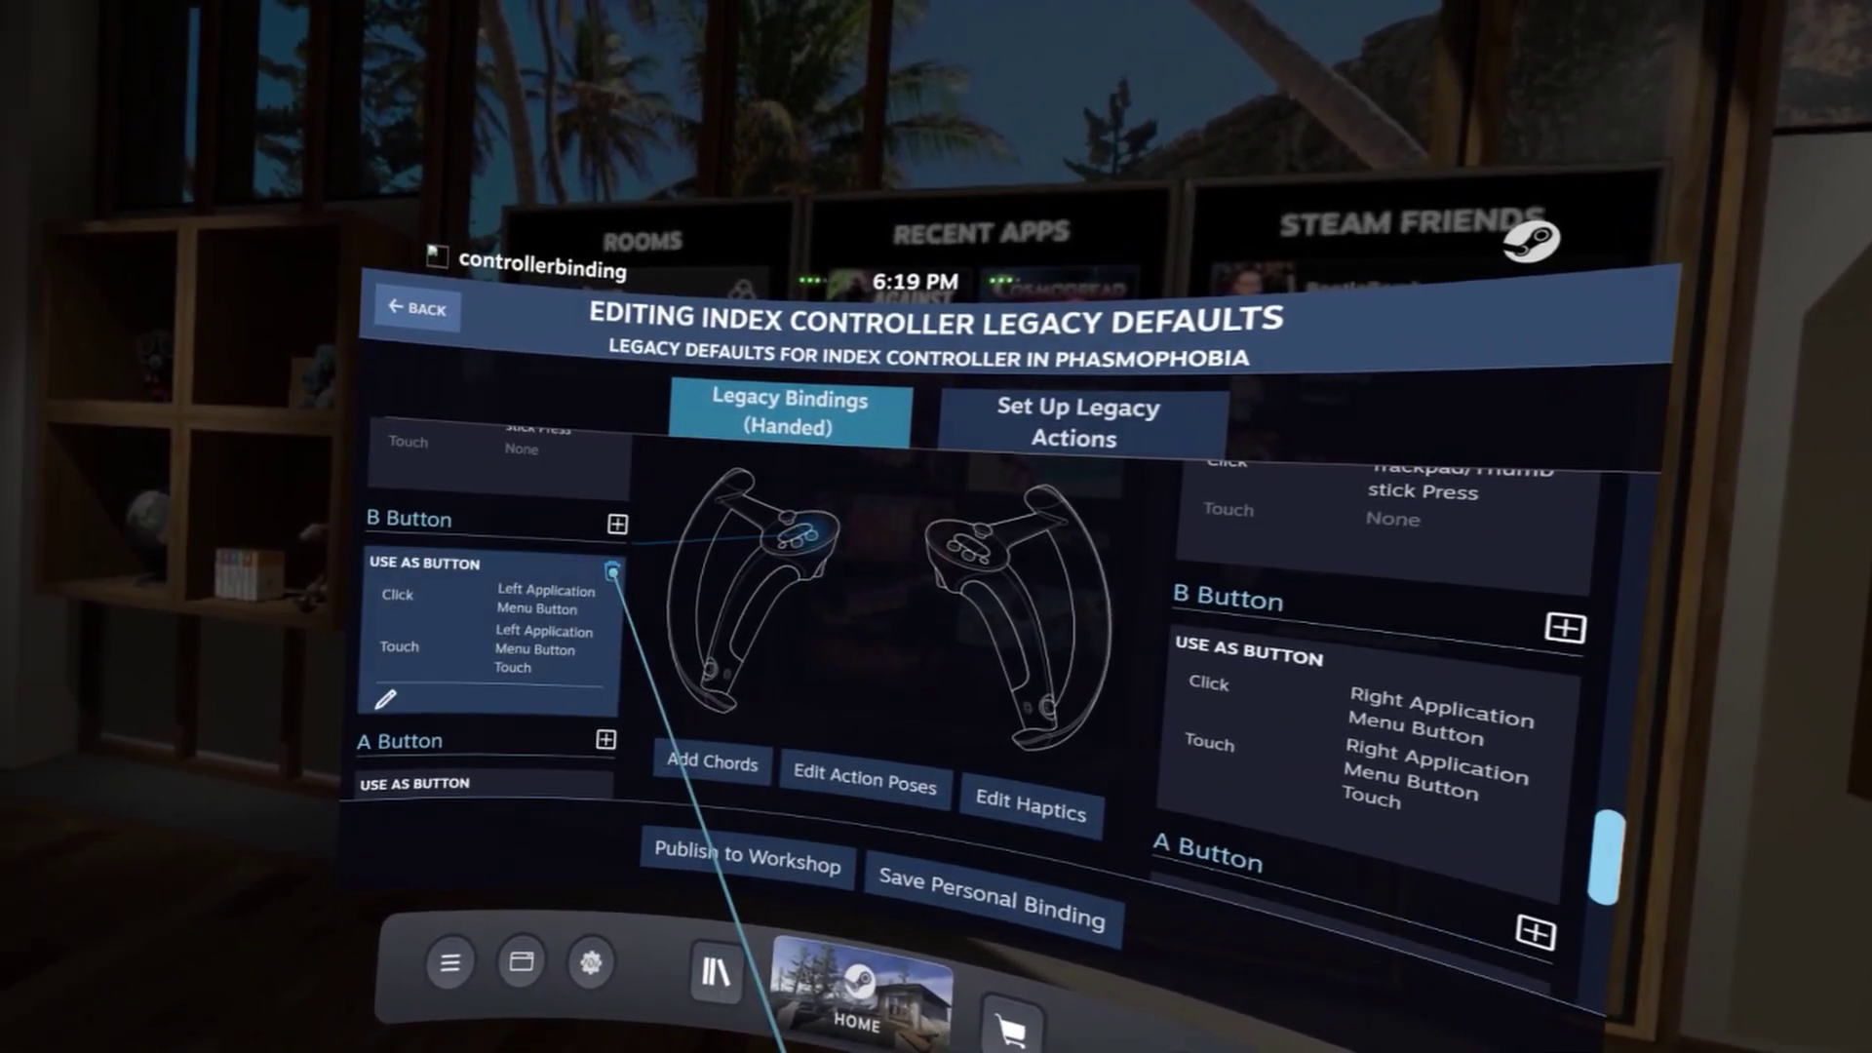
{"action": "left_click", "coordinate": [606, 571]}
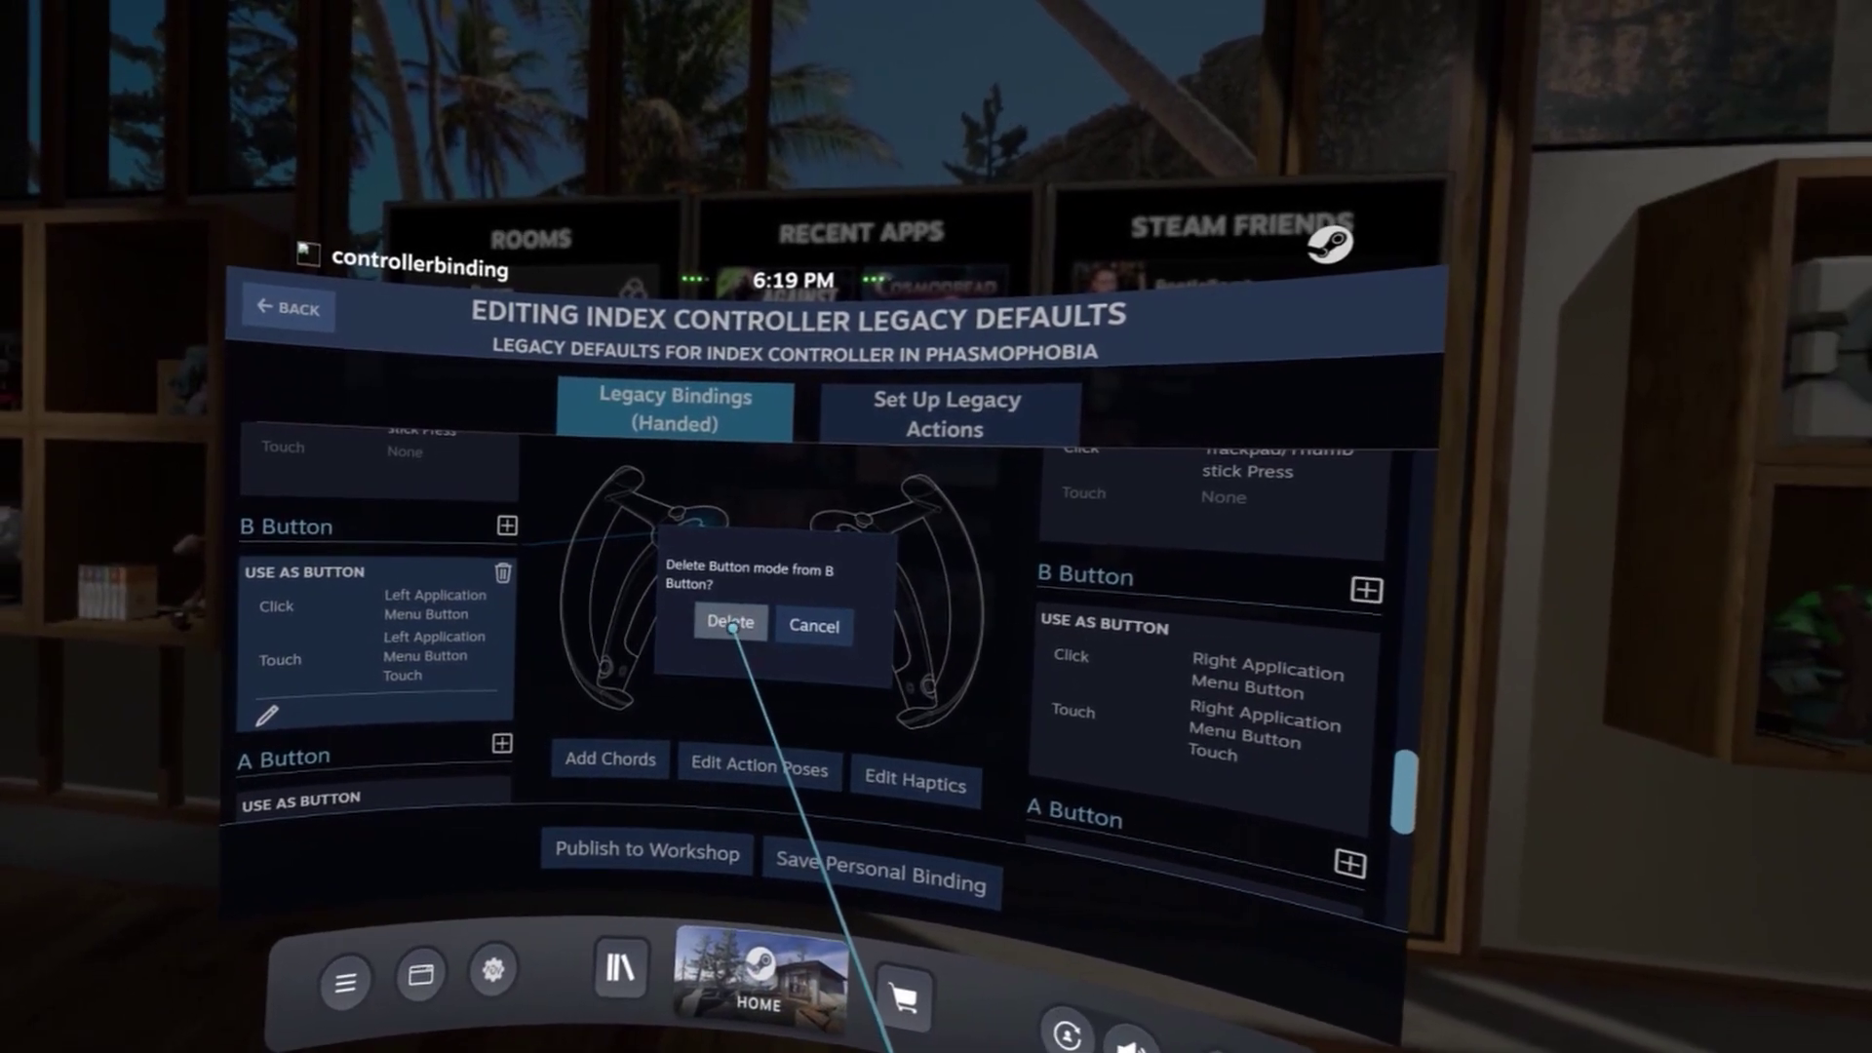